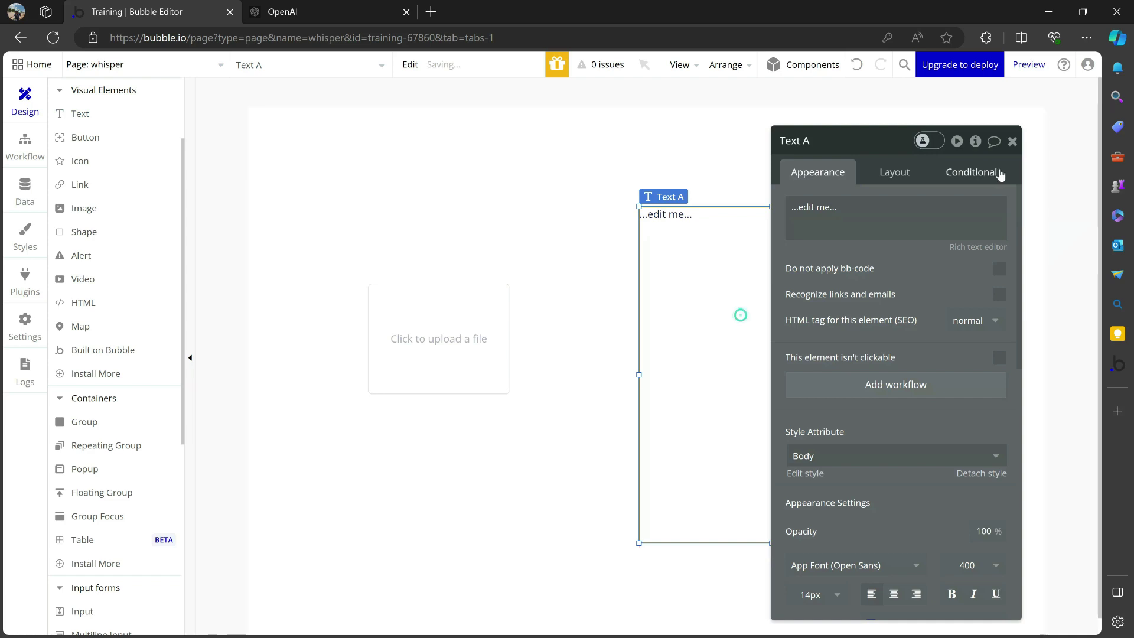
# Step: Close the text element's properties and draw a button on the page just below the file uploader
pyautogui.click(1012, 143)
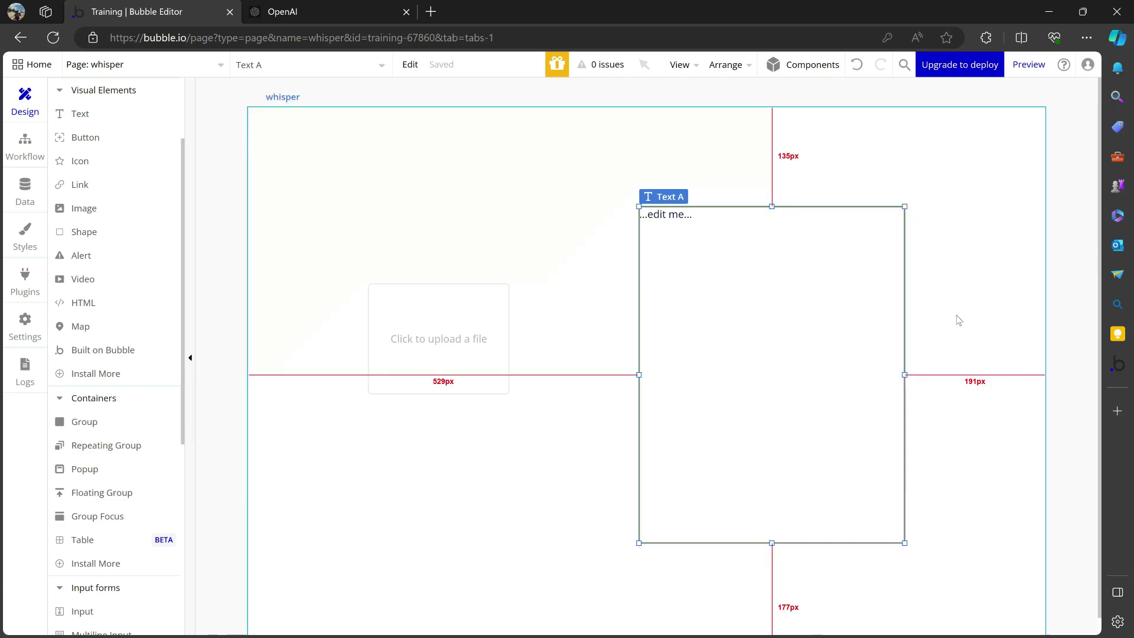
pyautogui.click(1075, 354)
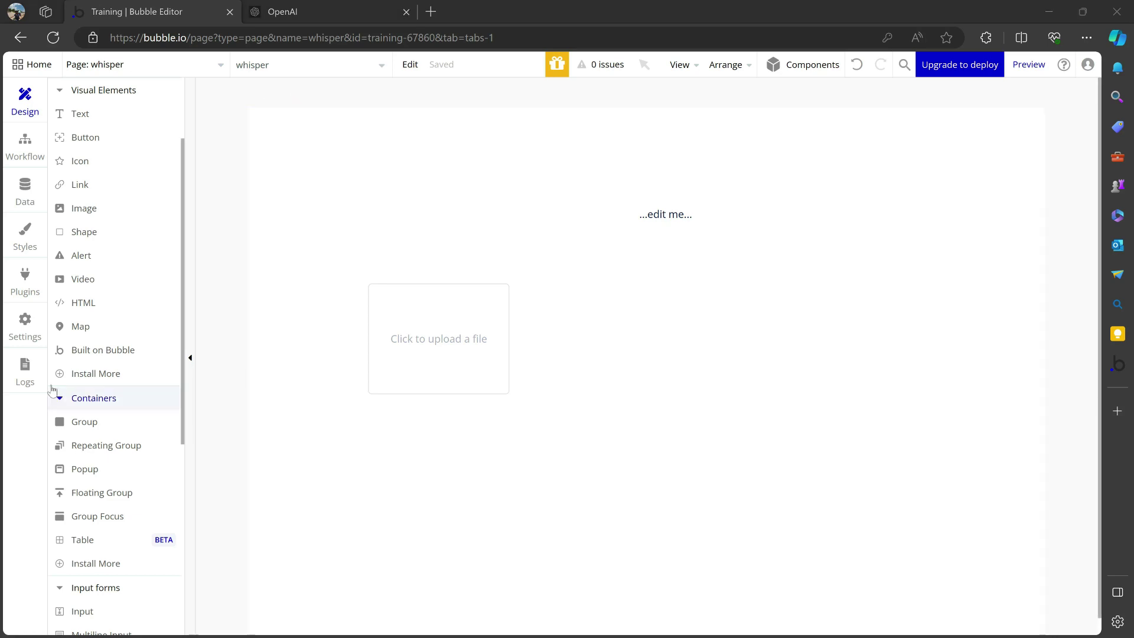
pyautogui.scroll(-3, 127, 469)
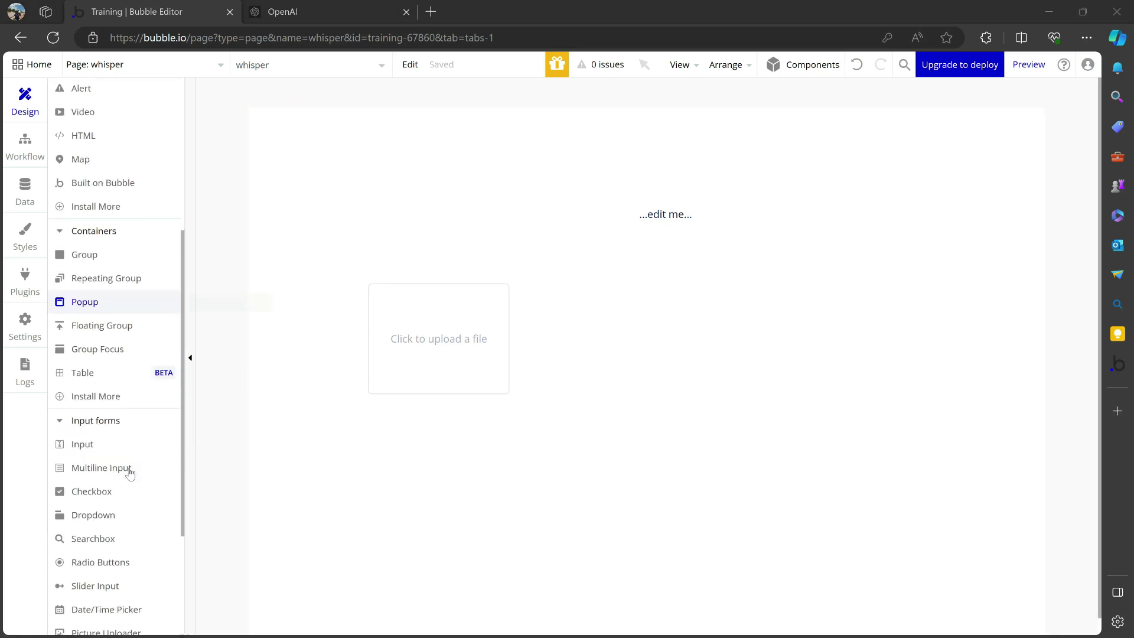
pyautogui.scroll(-3, 121, 471)
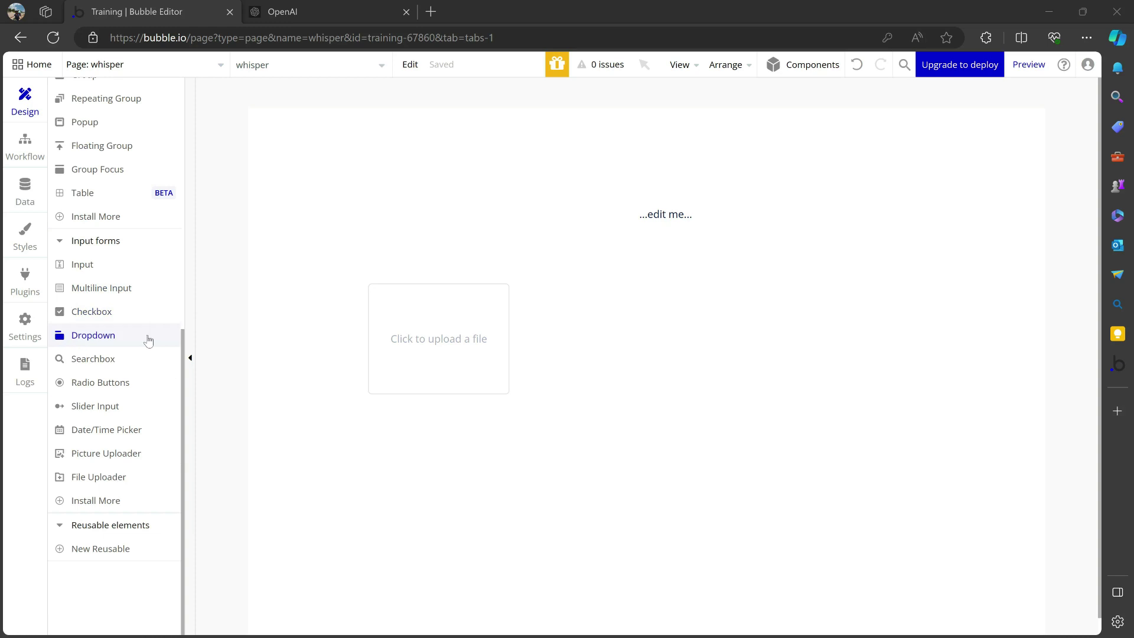
pyautogui.scroll(3, 159, 230)
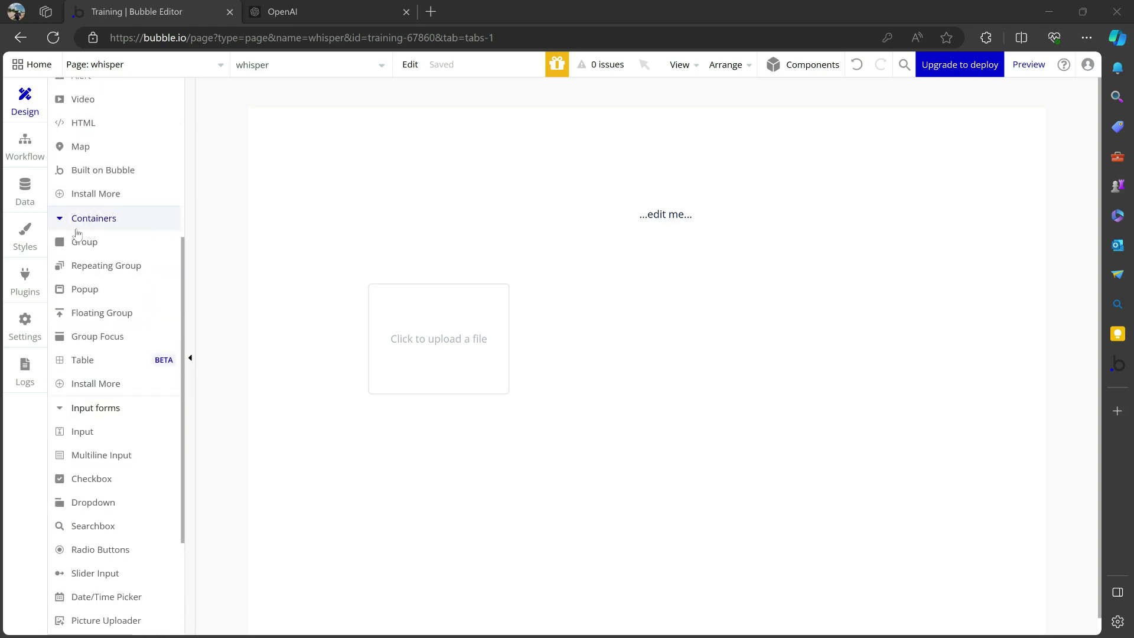
pyautogui.scroll(3, 78, 180)
pyautogui.scroll(2, 81, 189)
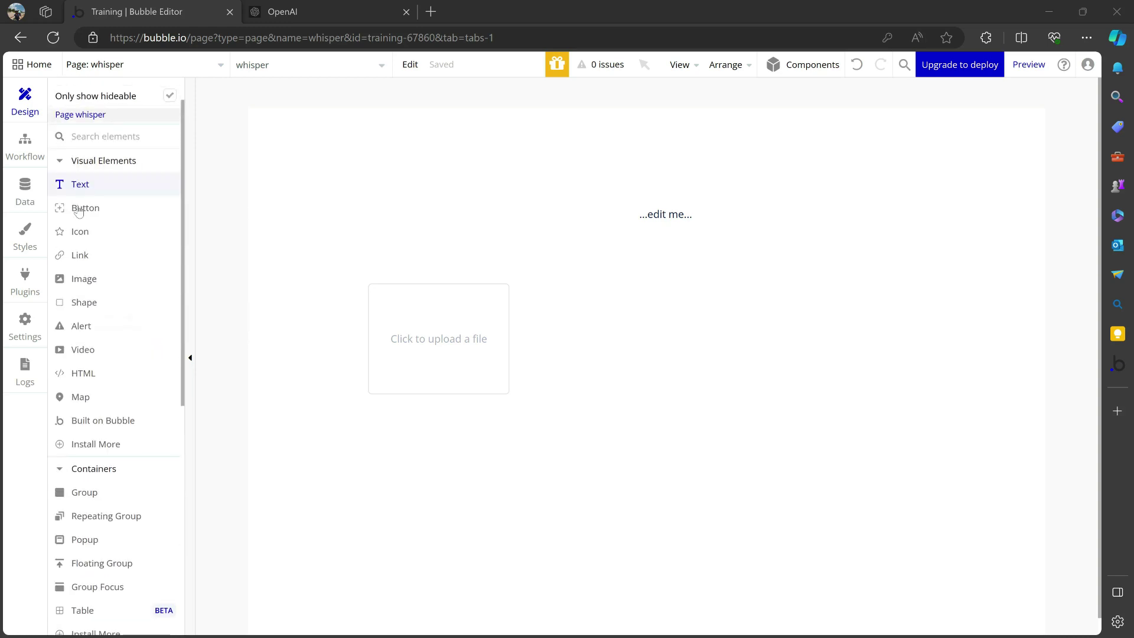
pyautogui.click(81, 206)
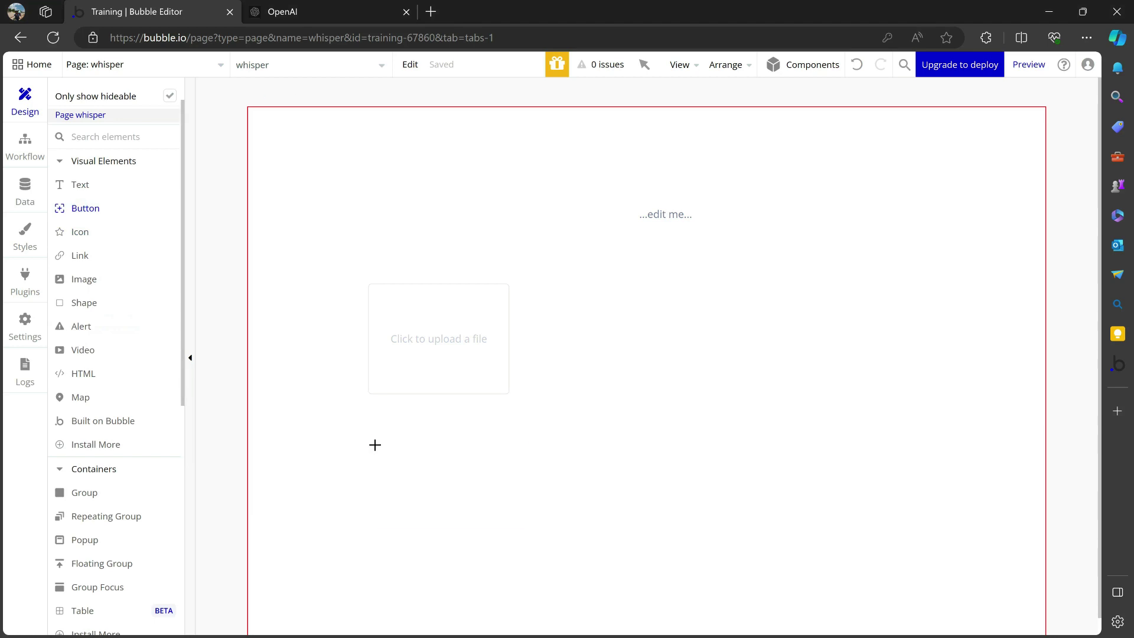
pyautogui.moveTo(374, 443)
pyautogui.mouseDown()
pyautogui.moveTo(531, 520)
pyautogui.moveTo(512, 461)
pyautogui.moveTo(511, 471)
pyautogui.mouseUp()
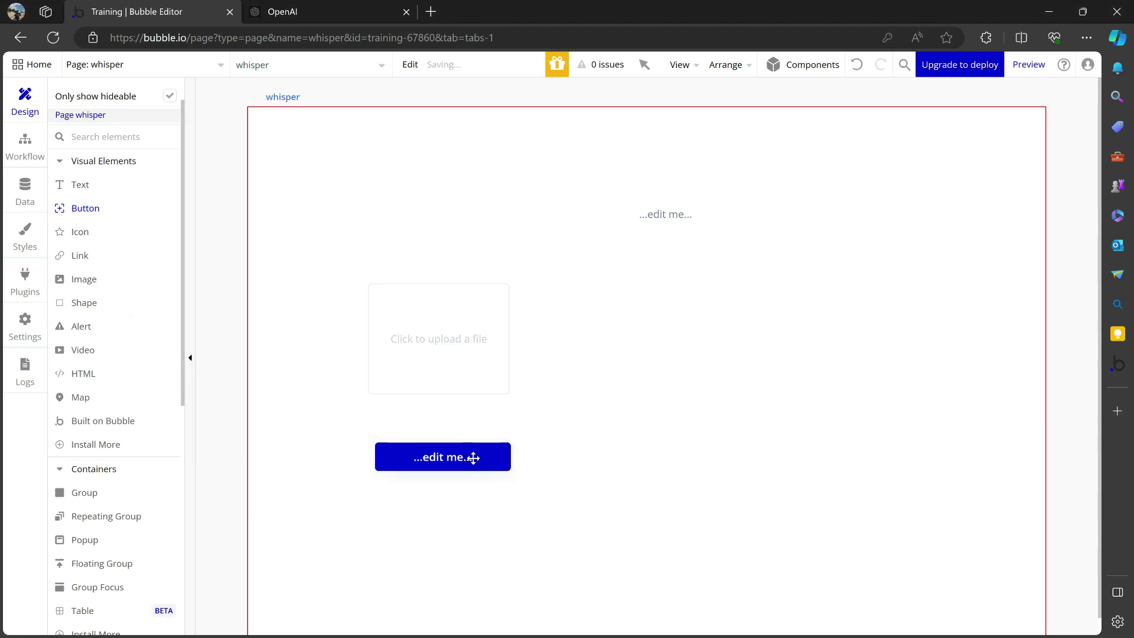
# Step: Set the new button's label to "Transcription" and close its properties
pyautogui.click(857, 207)
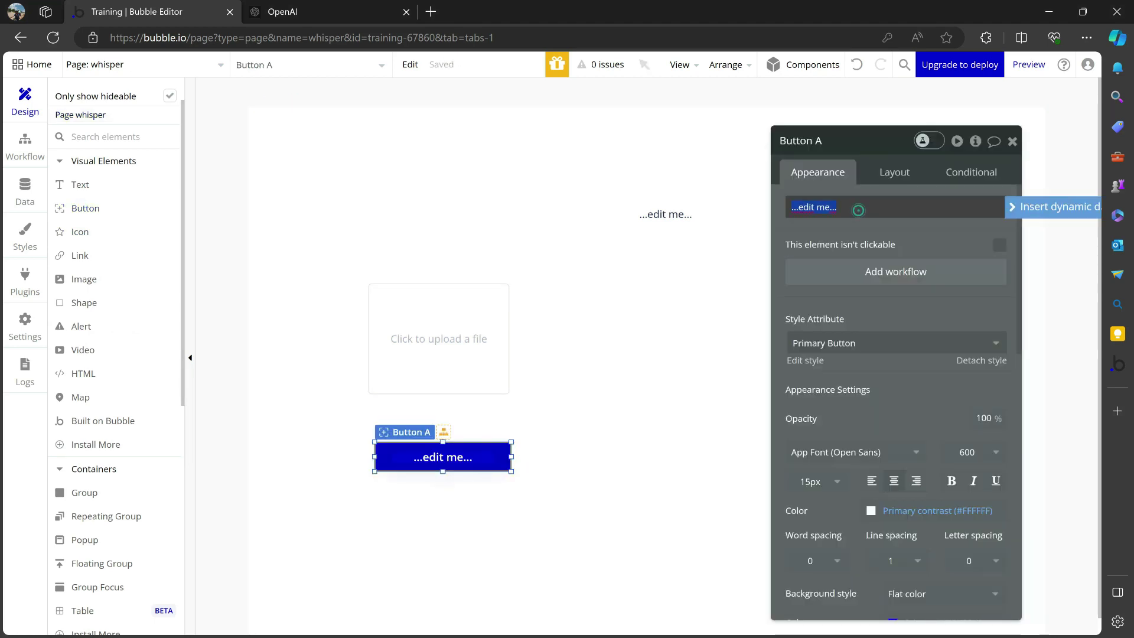
pyautogui.write('Transc')
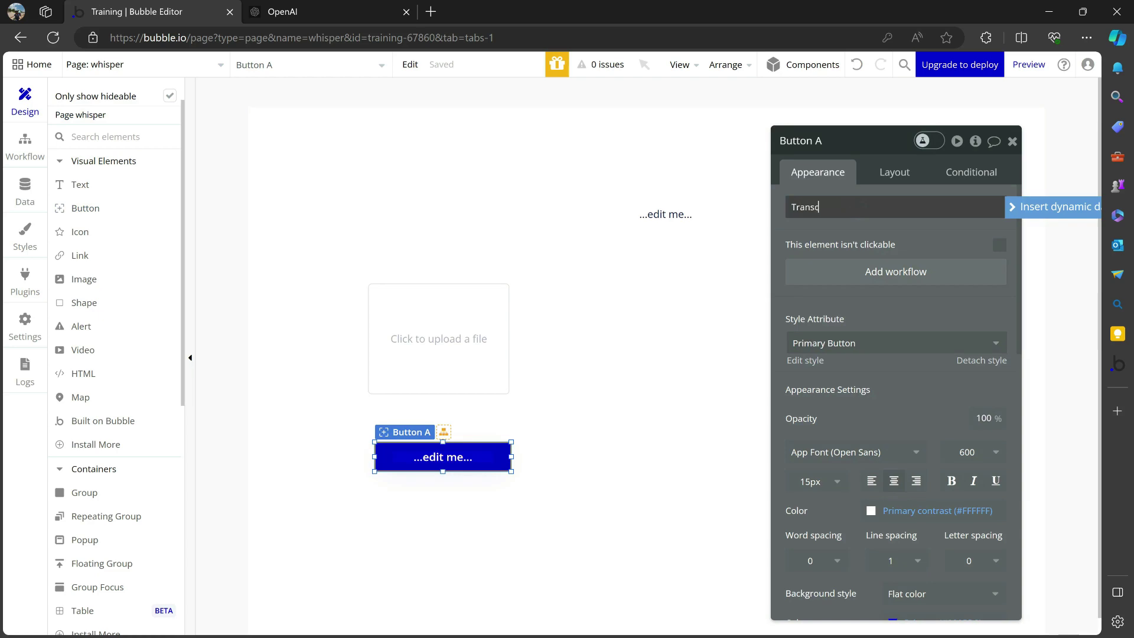
pyautogui.write('ription')
pyautogui.press('Return')
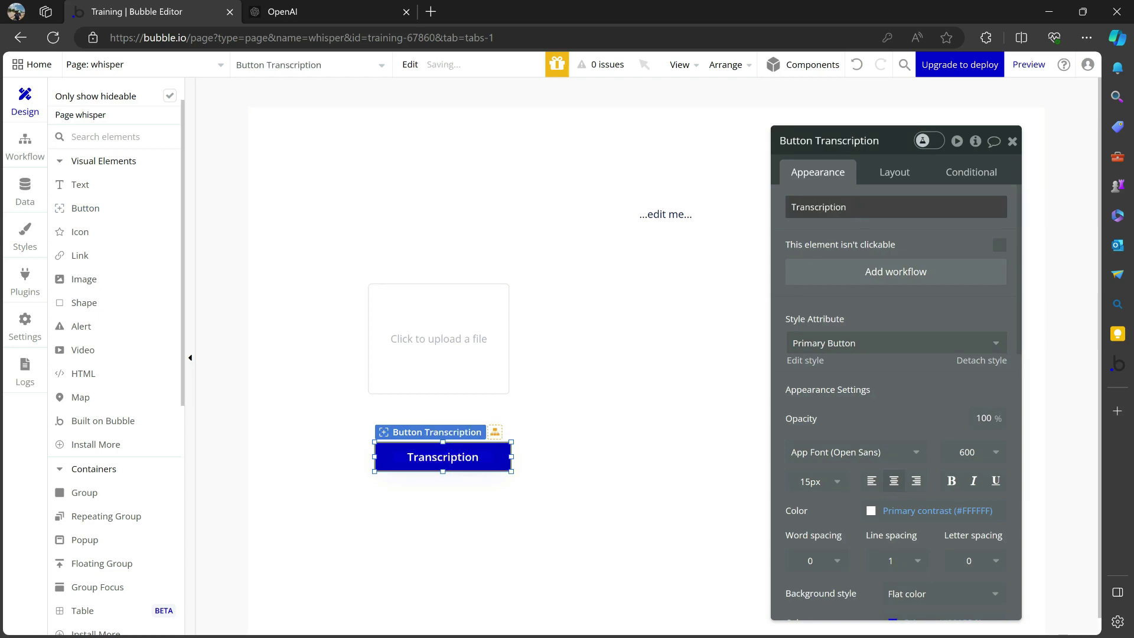
pyautogui.click(1016, 142)
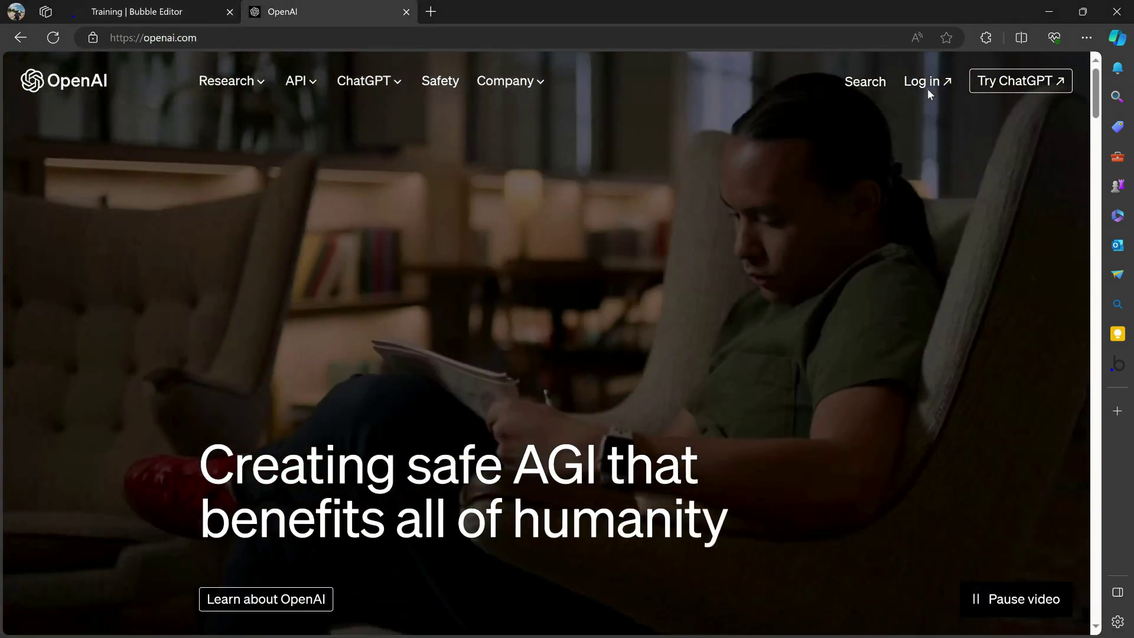
# Step: Log in on the OpenAI site, enter the API platform and open the Speech-to-text guide in the documentation
pyautogui.click(928, 89)
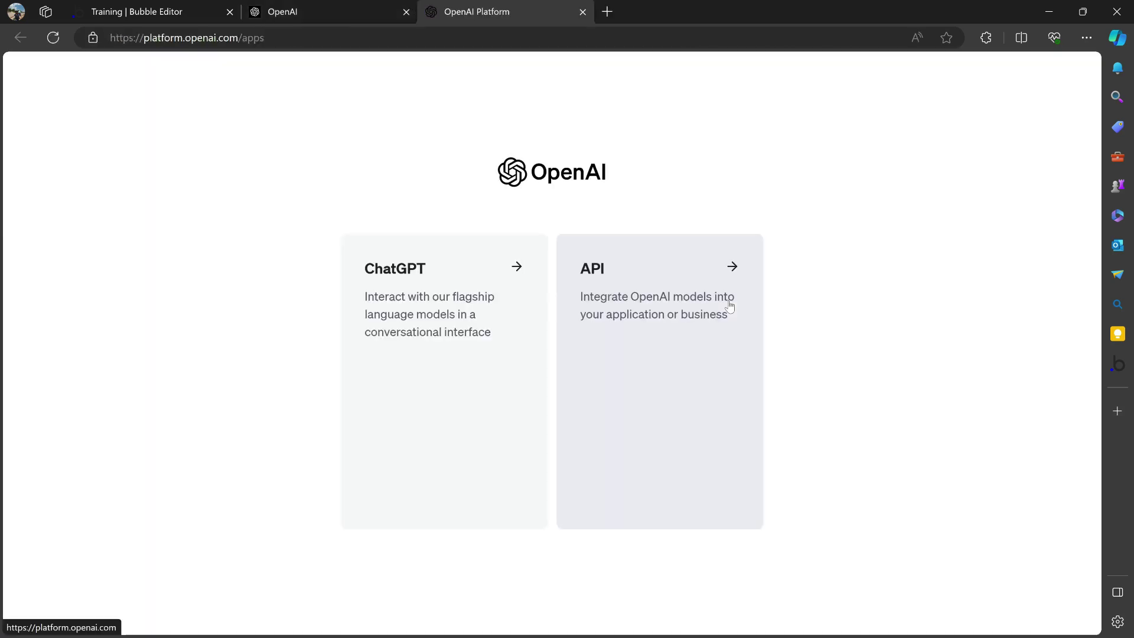
pyautogui.click(647, 300)
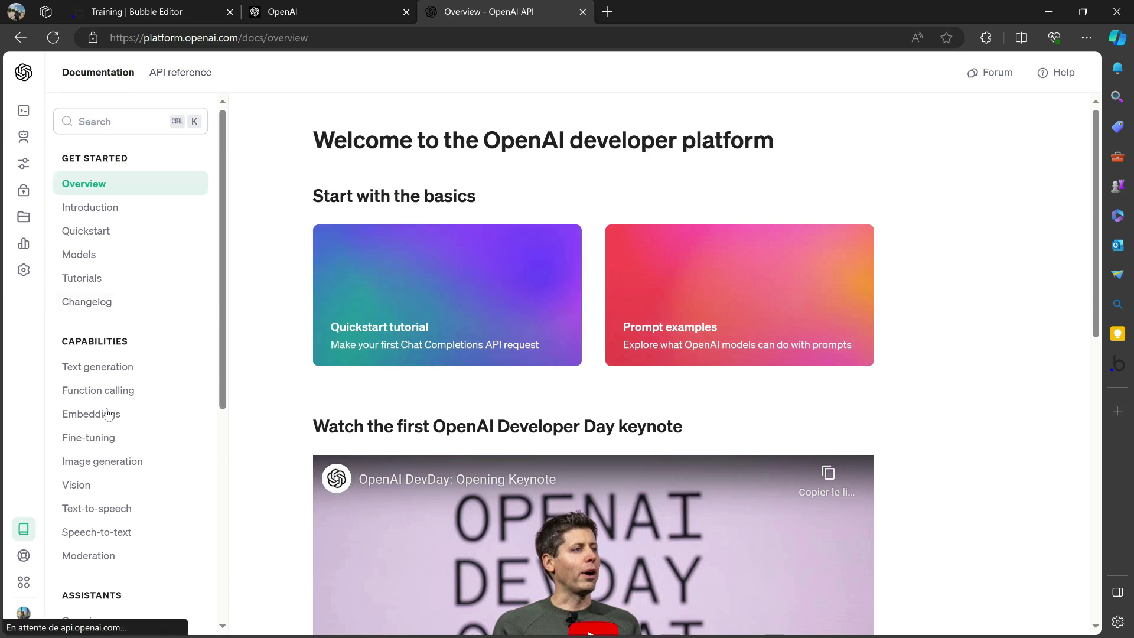
pyautogui.click(107, 534)
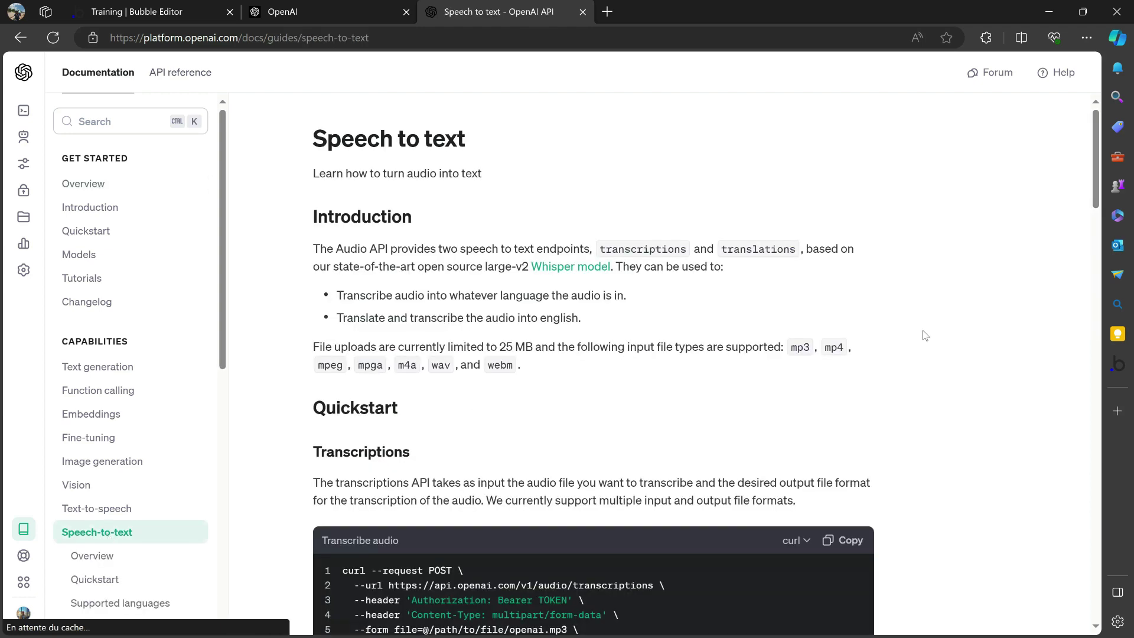
# Step: Copy the curl code of the "Transcribe audio" example in the guide's Quickstart section
pyautogui.scroll(-1, 925, 335)
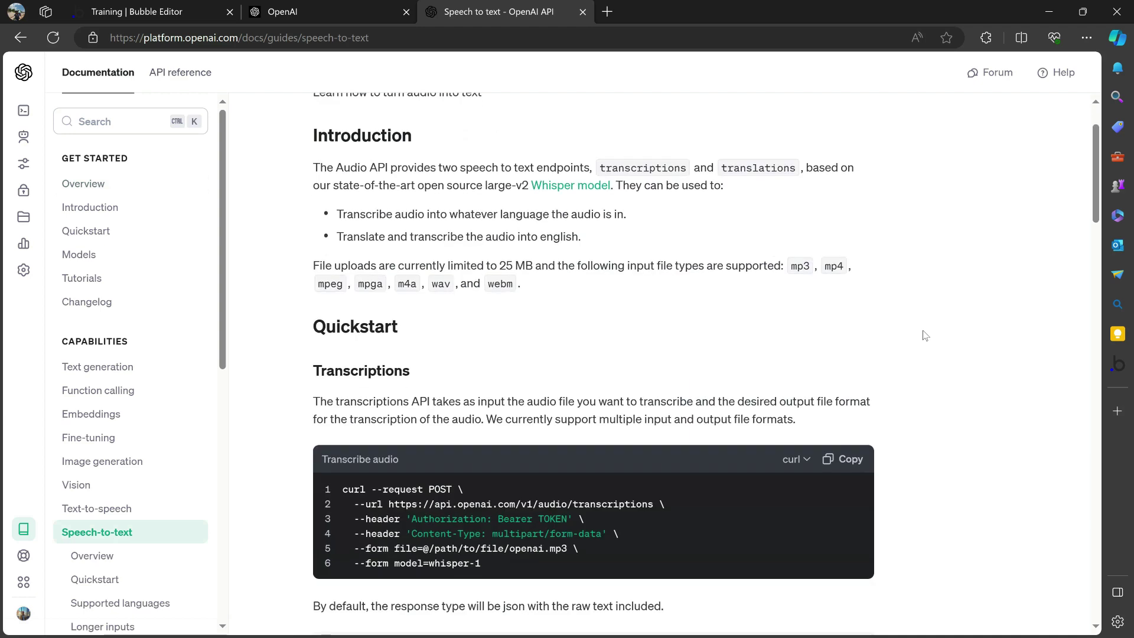
pyautogui.scroll(-1, 924, 335)
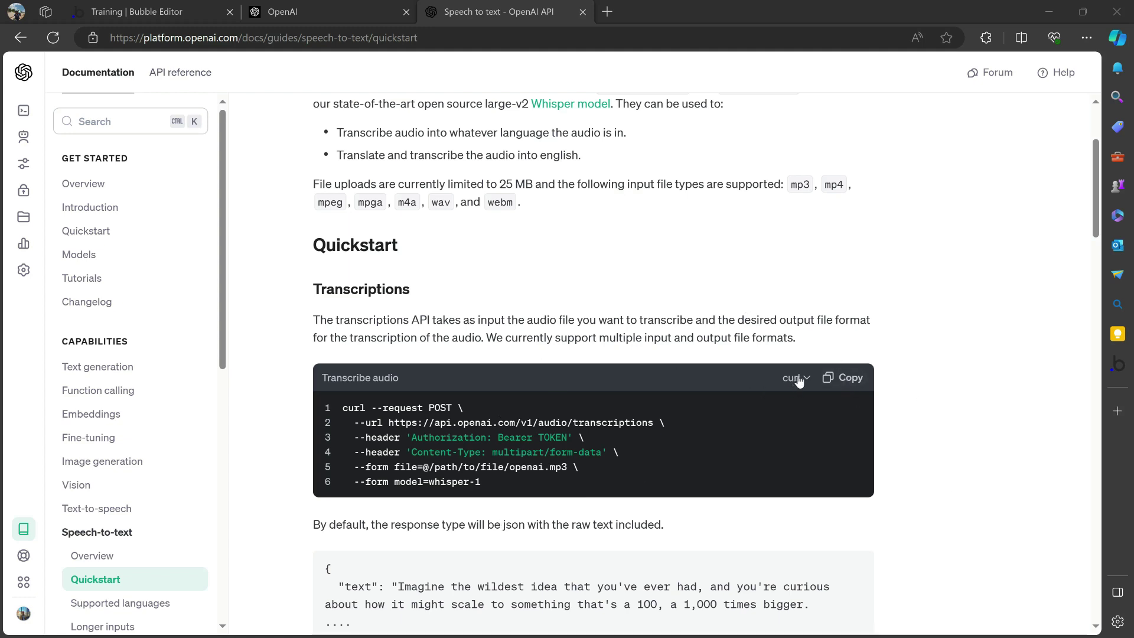
pyautogui.click(854, 381)
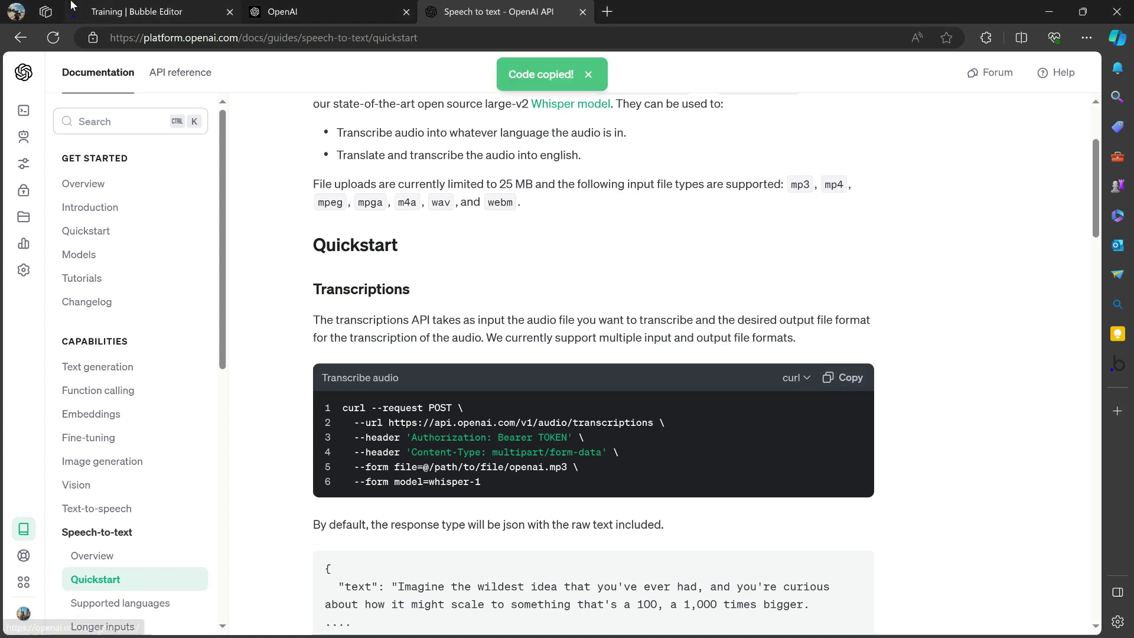
# Step: Switch back to the Bubble editor and import the copied cURL request as another call of the OpenAI API in the API Connector plugin
pyautogui.click(167, 15)
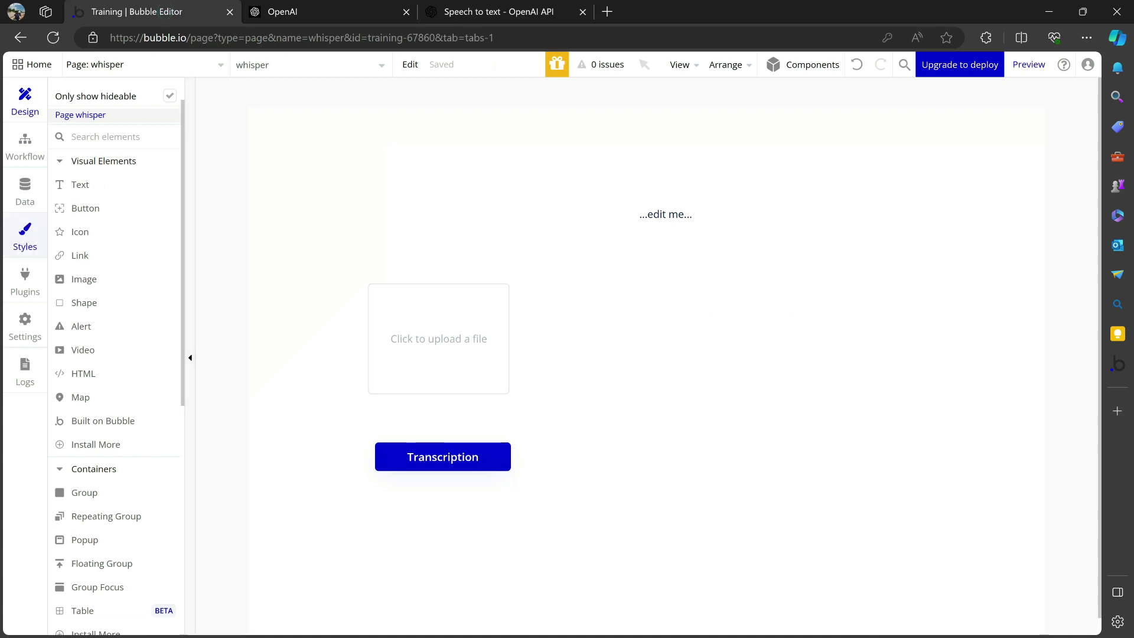
pyautogui.click(26, 284)
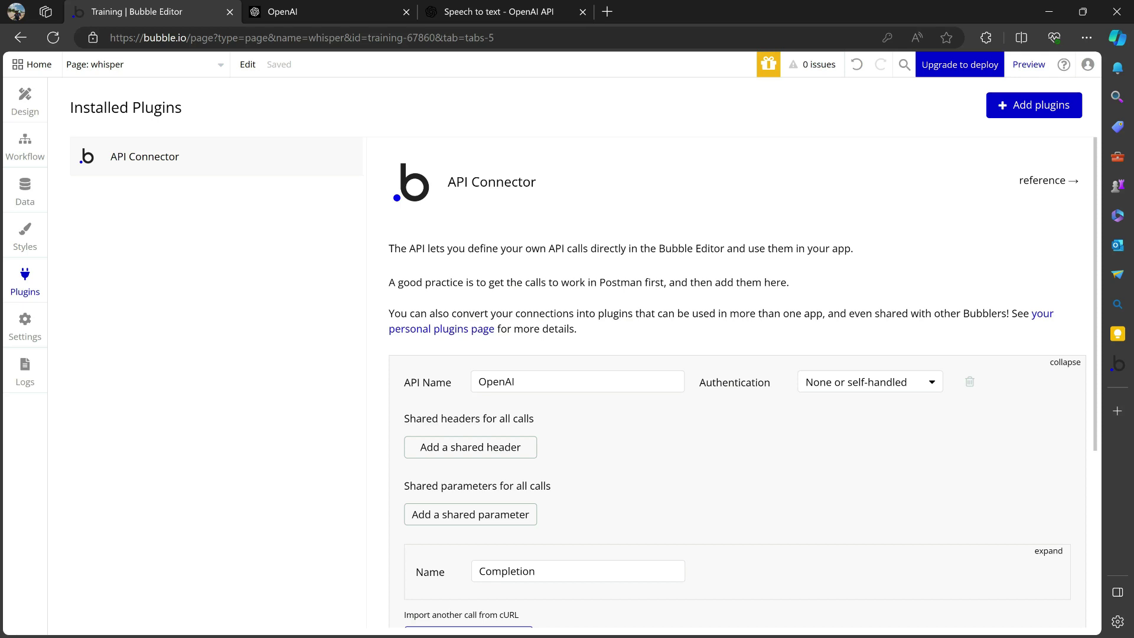
pyautogui.scroll(-2, 743, 396)
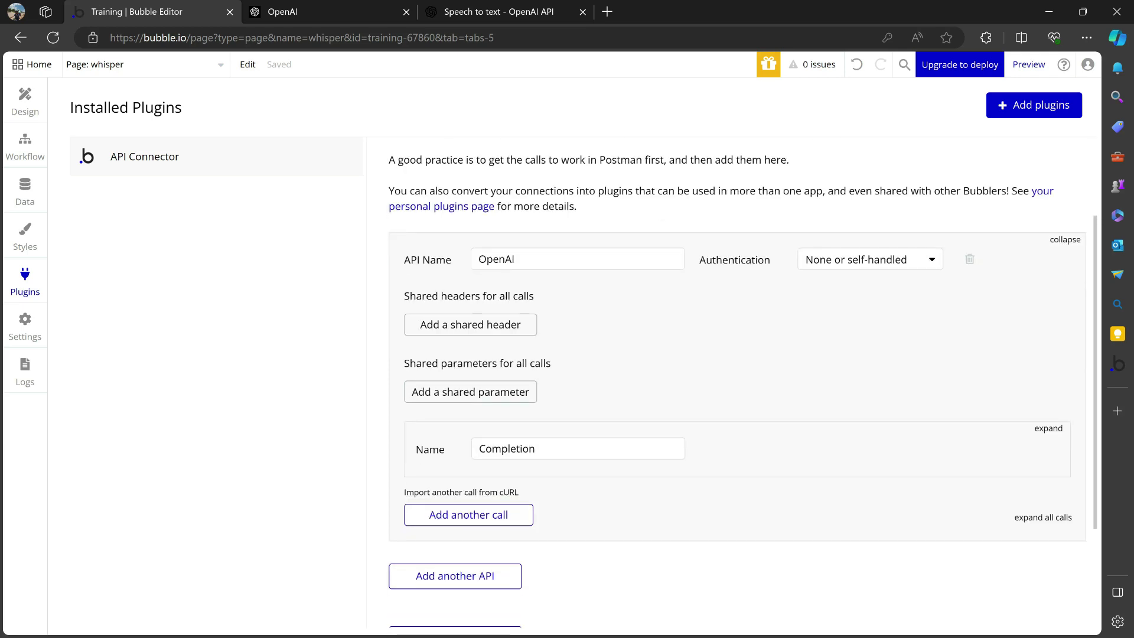
pyautogui.tripleClick(484, 495)
pyautogui.click(495, 498)
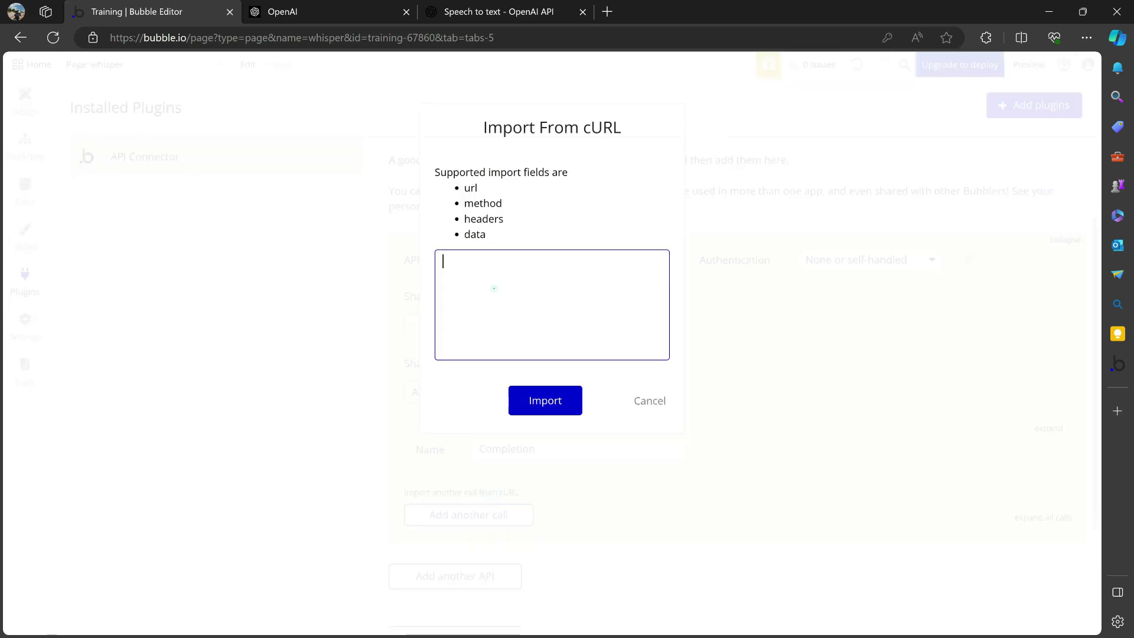
pyautogui.hotkey('ctrl', 'v')
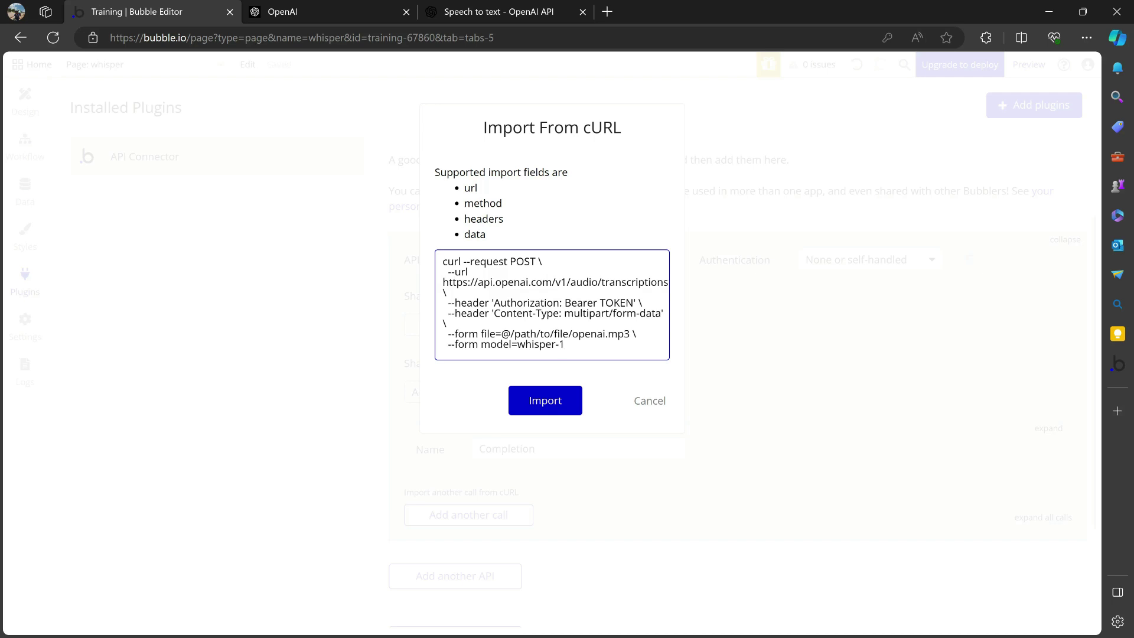
pyautogui.click(533, 398)
# Step: Rename the imported cURL call to "Speech to text" and set it to be used as an Action
pyautogui.scroll(-3, 733, 384)
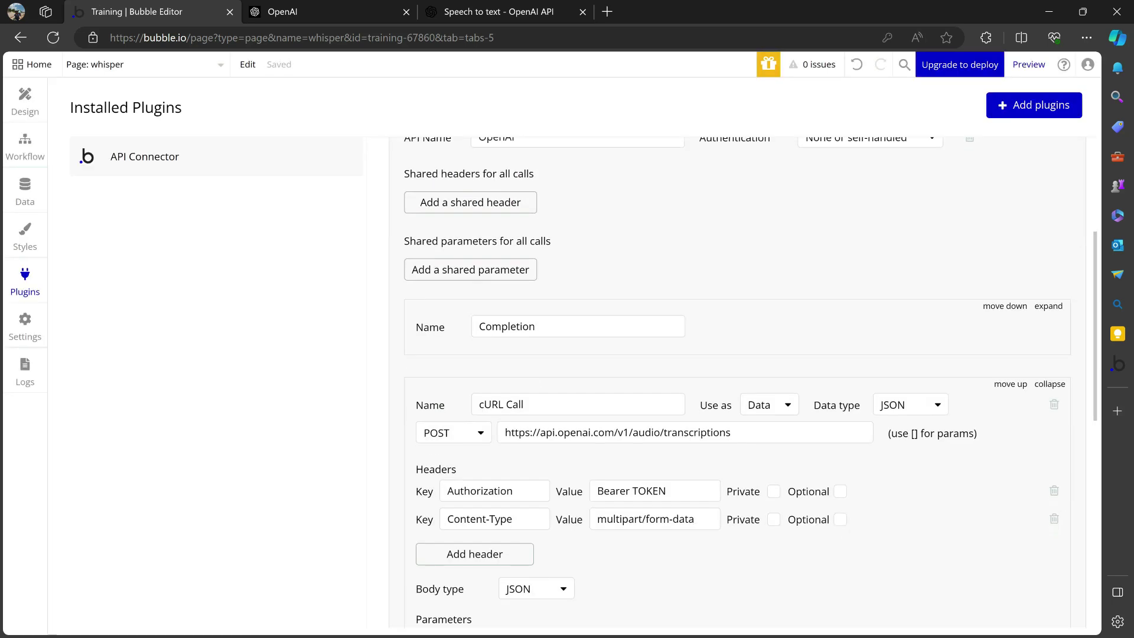
pyautogui.scroll(-2, 732, 384)
pyautogui.scroll(-1, 756, 376)
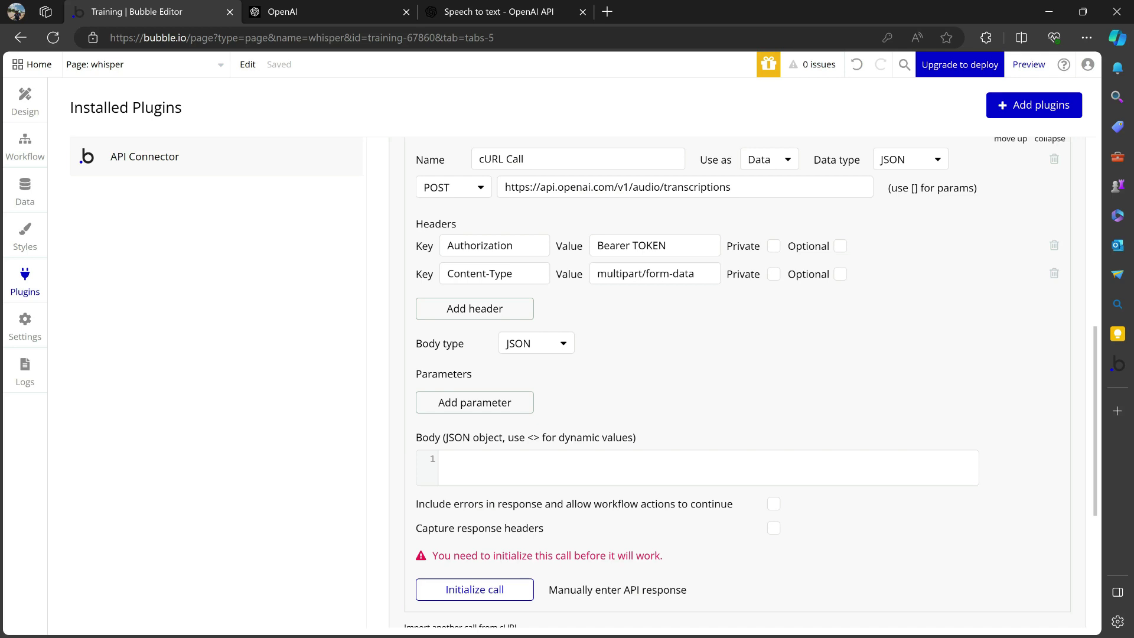
pyautogui.tripleClick(578, 158)
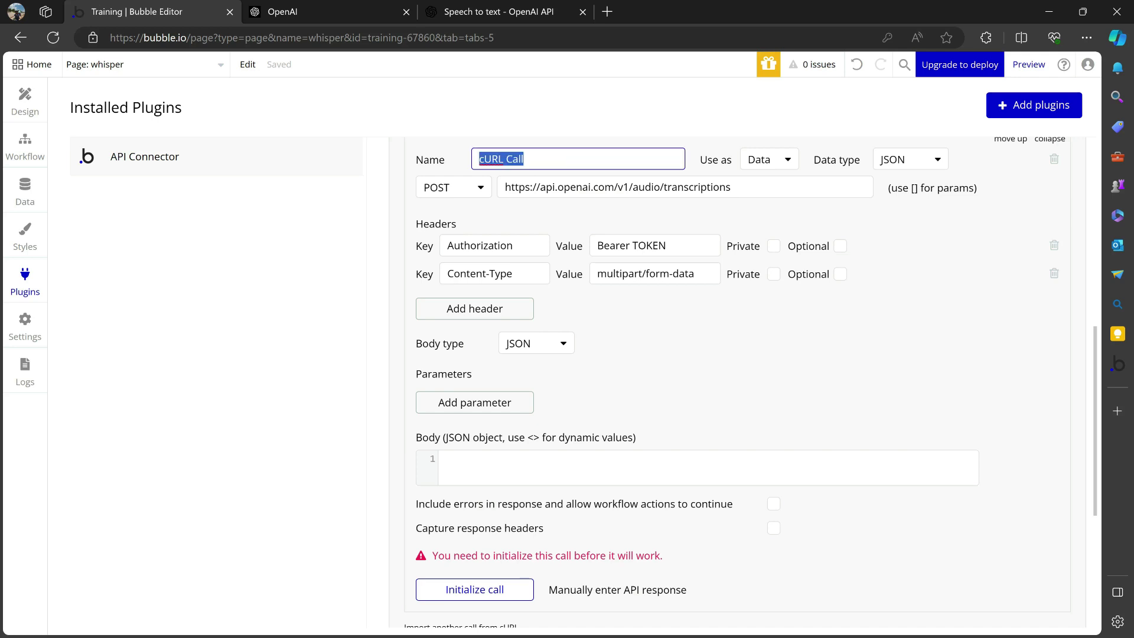
pyautogui.write('S')
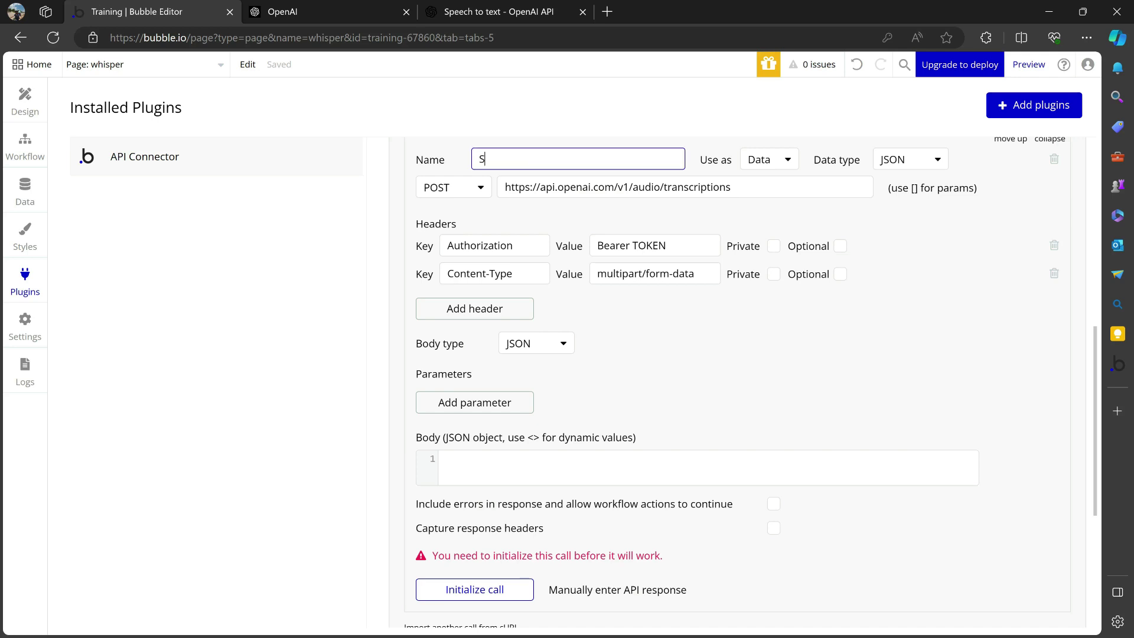
pyautogui.write('peech to text')
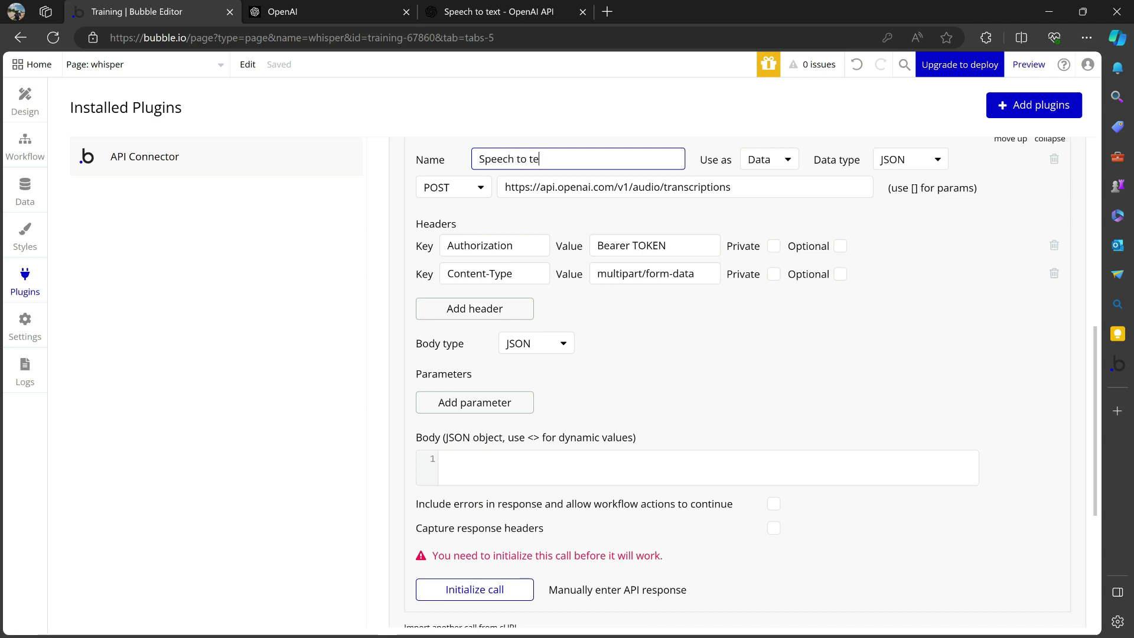
pyautogui.click(751, 158)
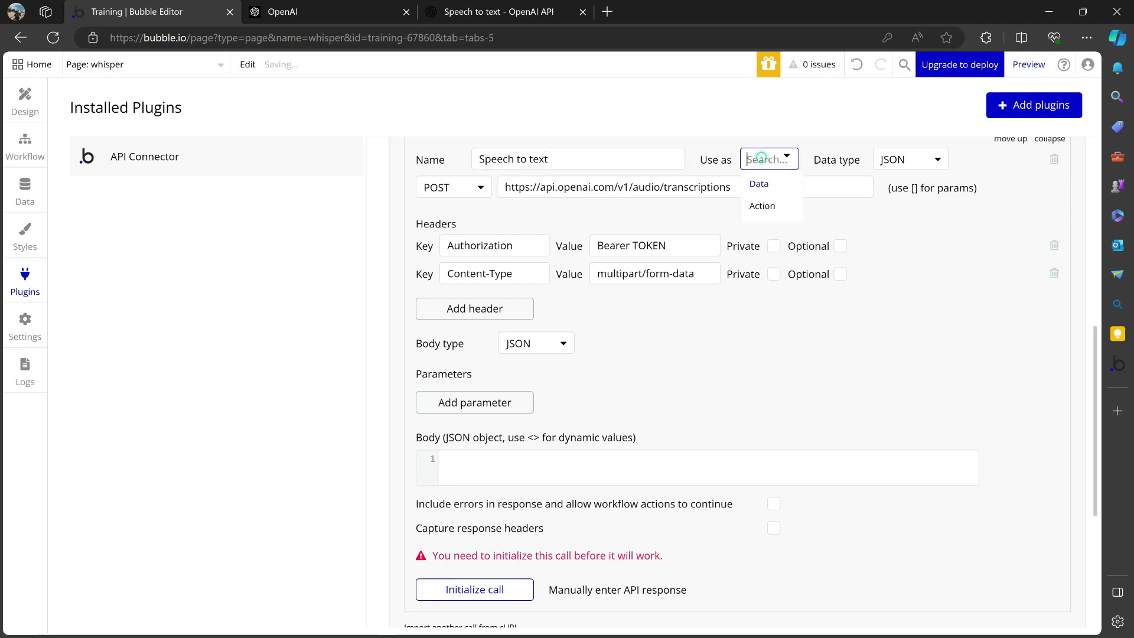
pyautogui.click(751, 207)
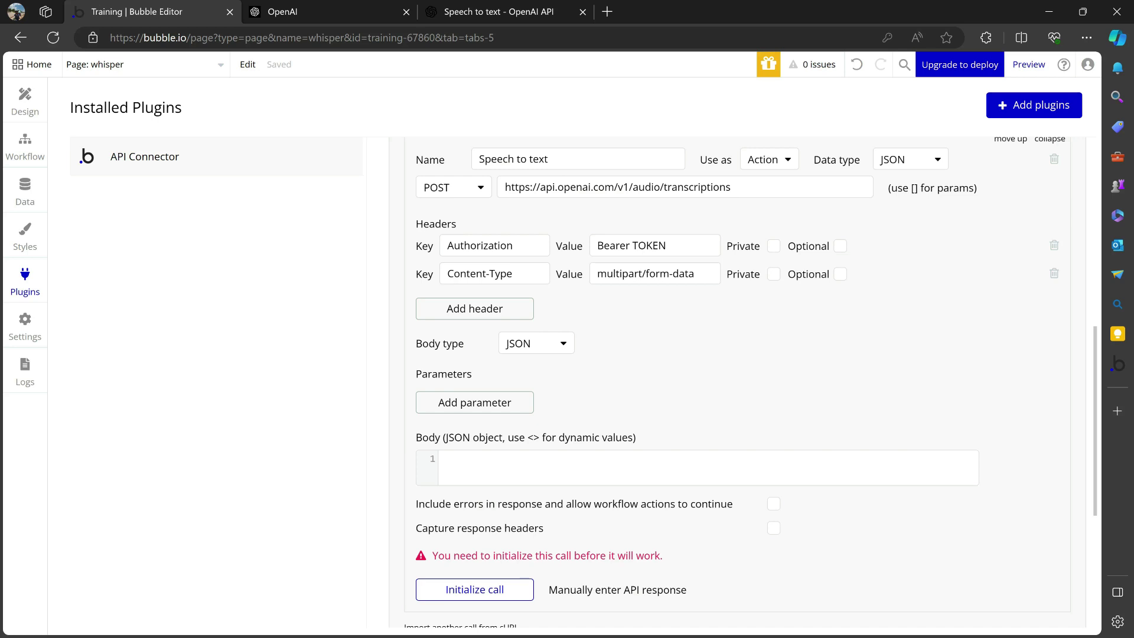
# Step: Set the "Speech to text" call's body type to Form-data and add a parameter with the key "file"
pyautogui.click(556, 349)
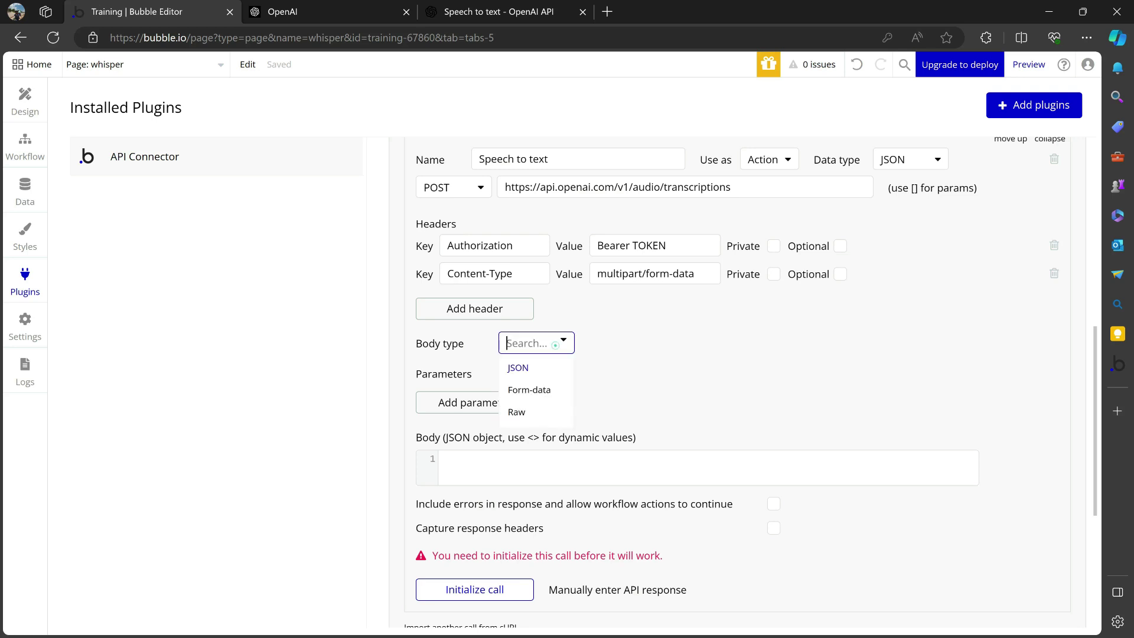
pyautogui.click(532, 391)
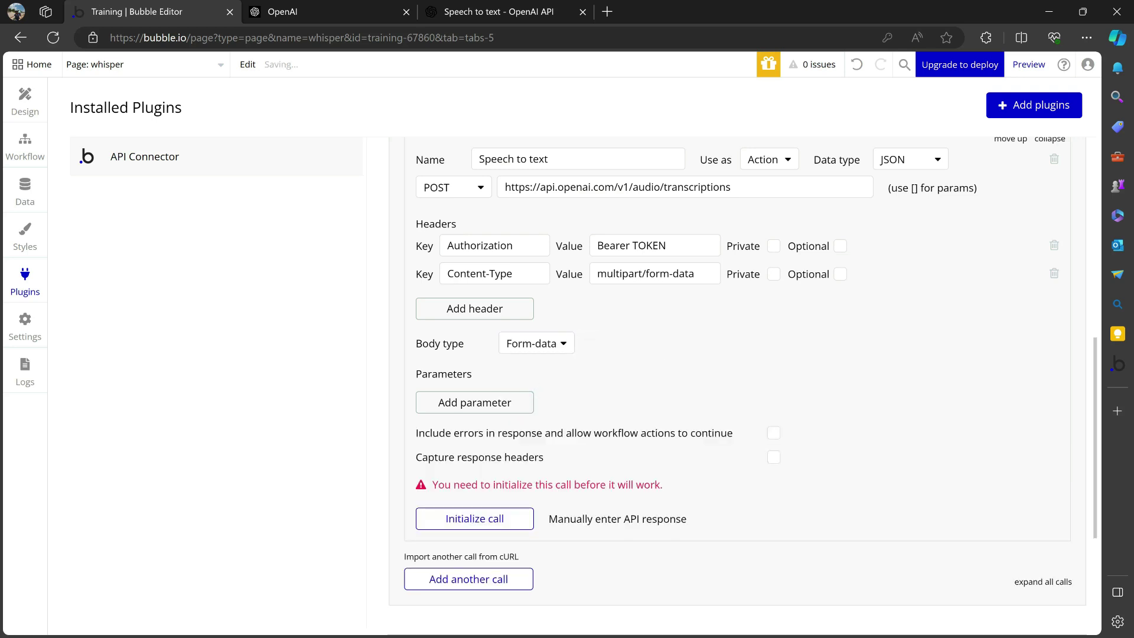
pyautogui.click(479, 405)
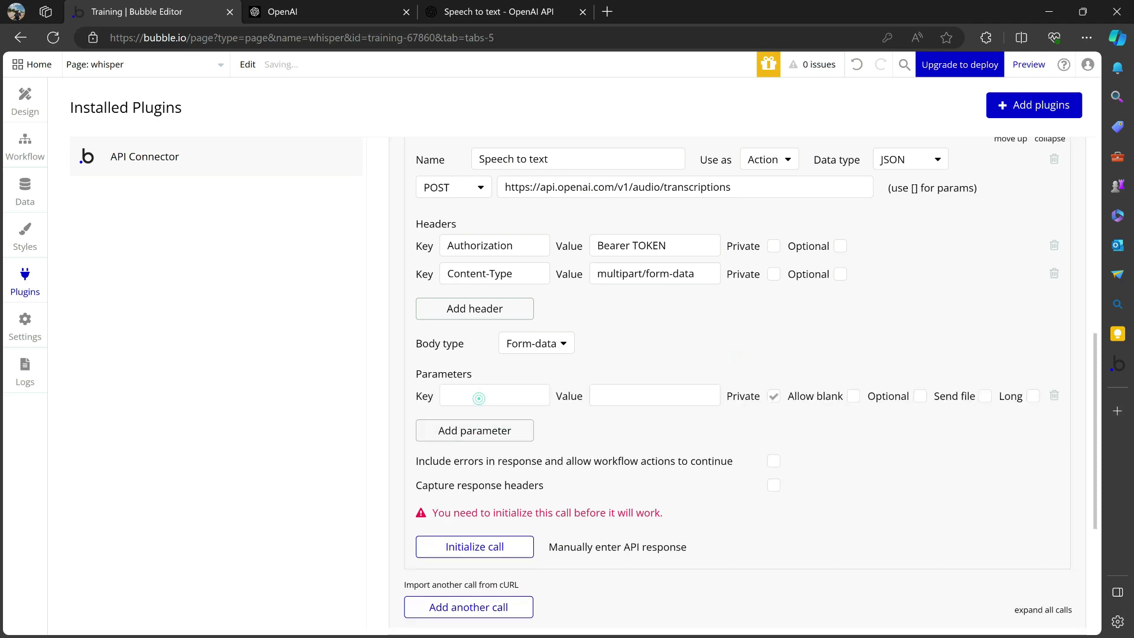
pyautogui.click(480, 397)
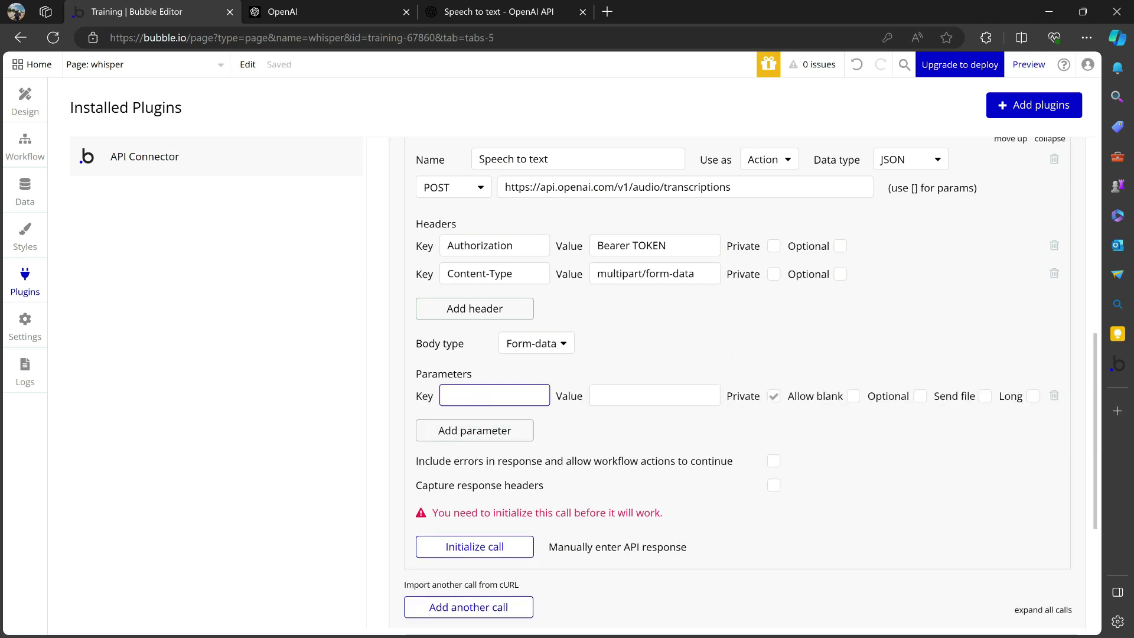
pyautogui.write('file')
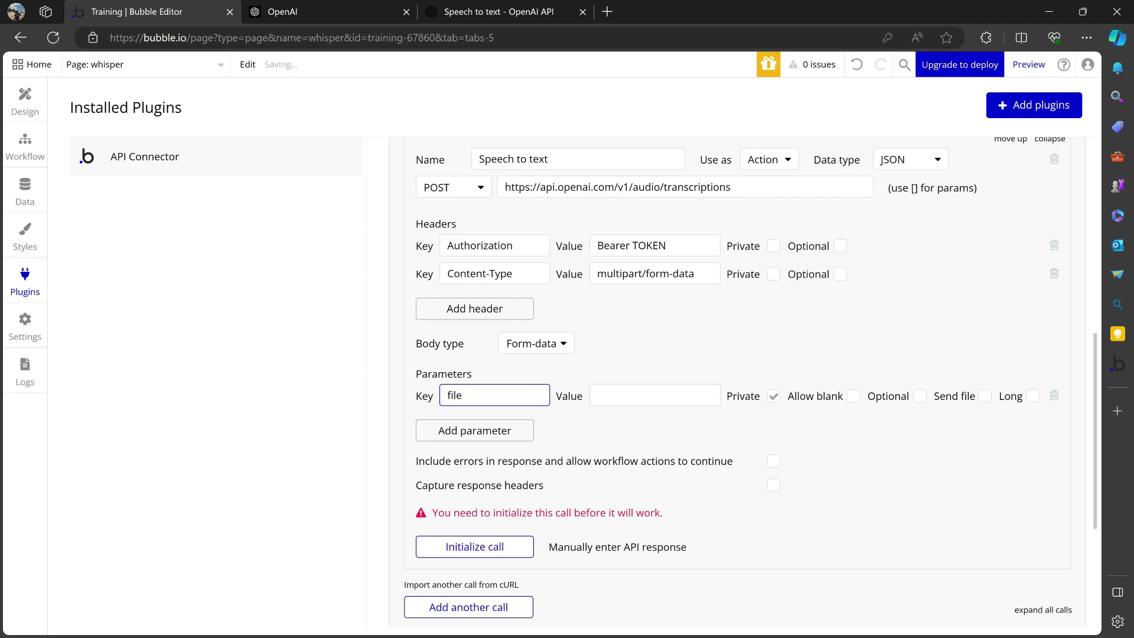
pyautogui.click(638, 340)
# Step: Check the form fields in the OpenAI guide's curl example and add a second parameter with the key "model" to the Bubble call
pyautogui.click(496, 12)
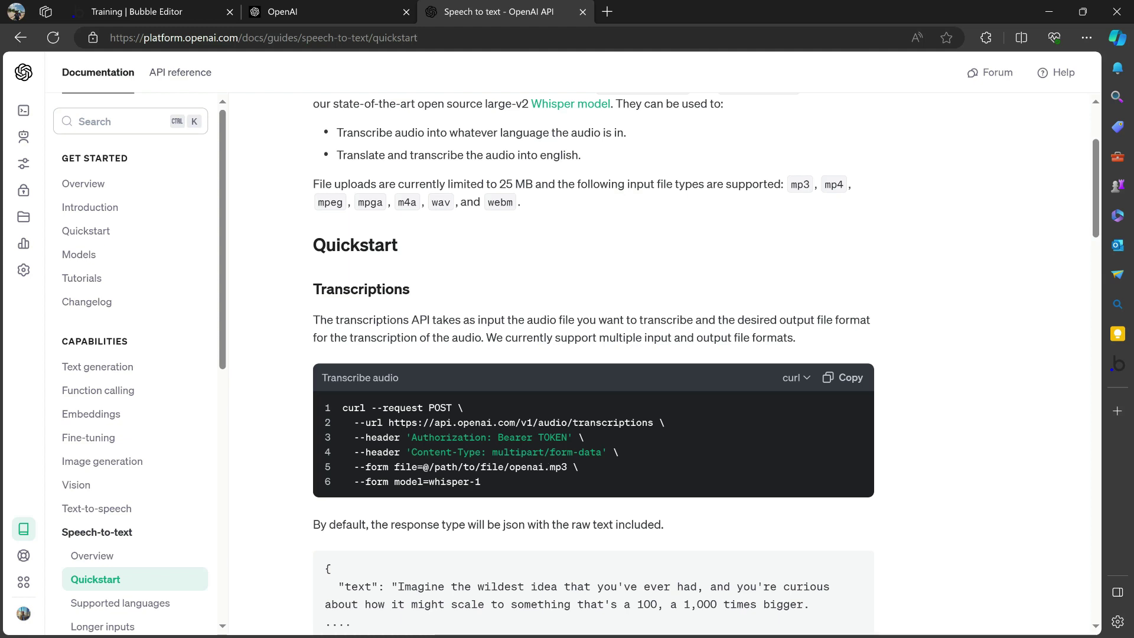
pyautogui.moveTo(549, 452); pyautogui.dragTo(607, 452)
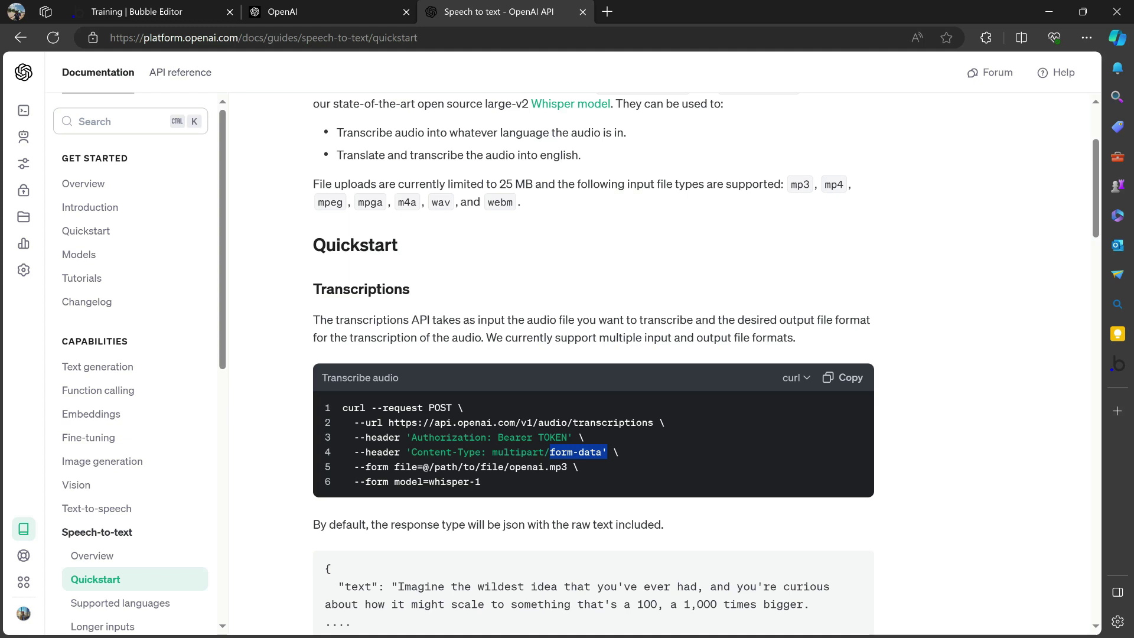
pyautogui.moveTo(394, 482); pyautogui.dragTo(458, 481)
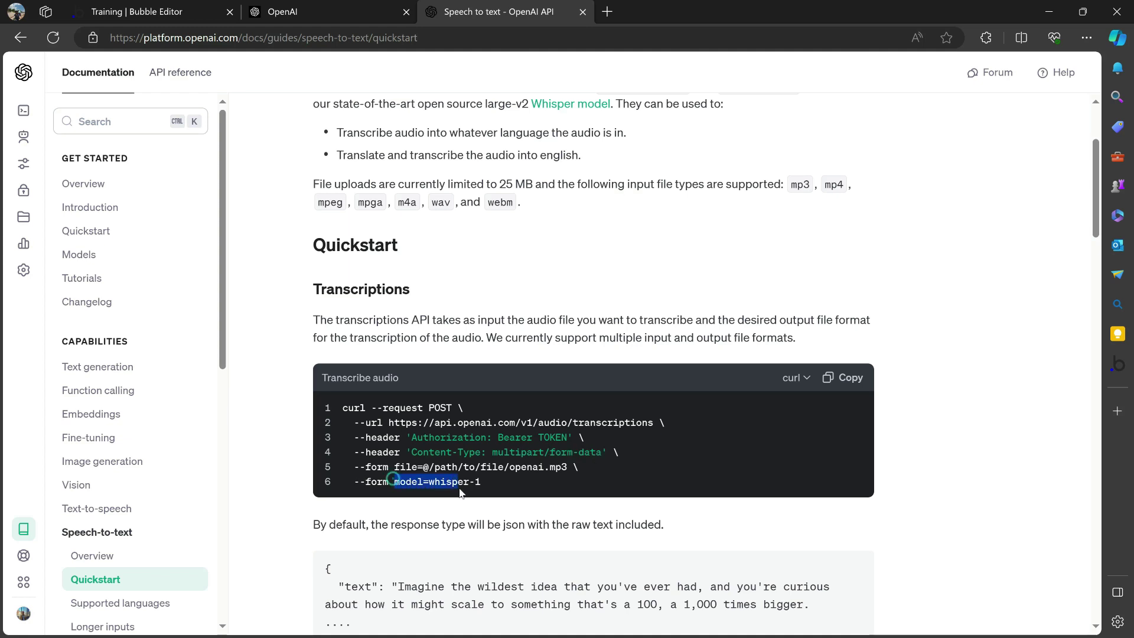
pyautogui.click(532, 464)
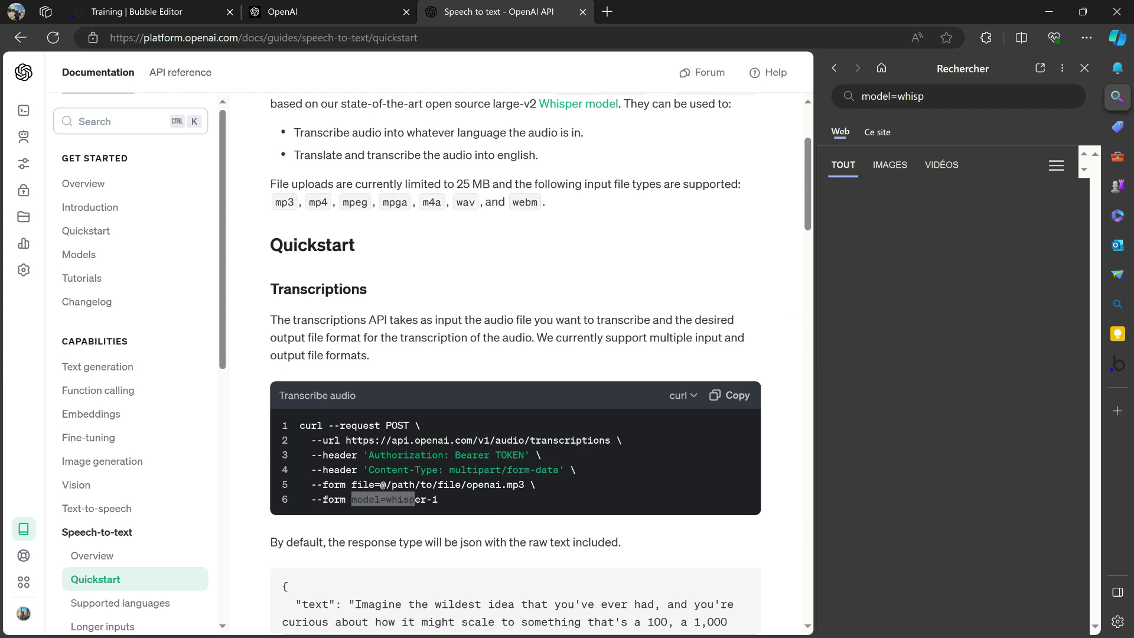
pyautogui.click(1113, 96)
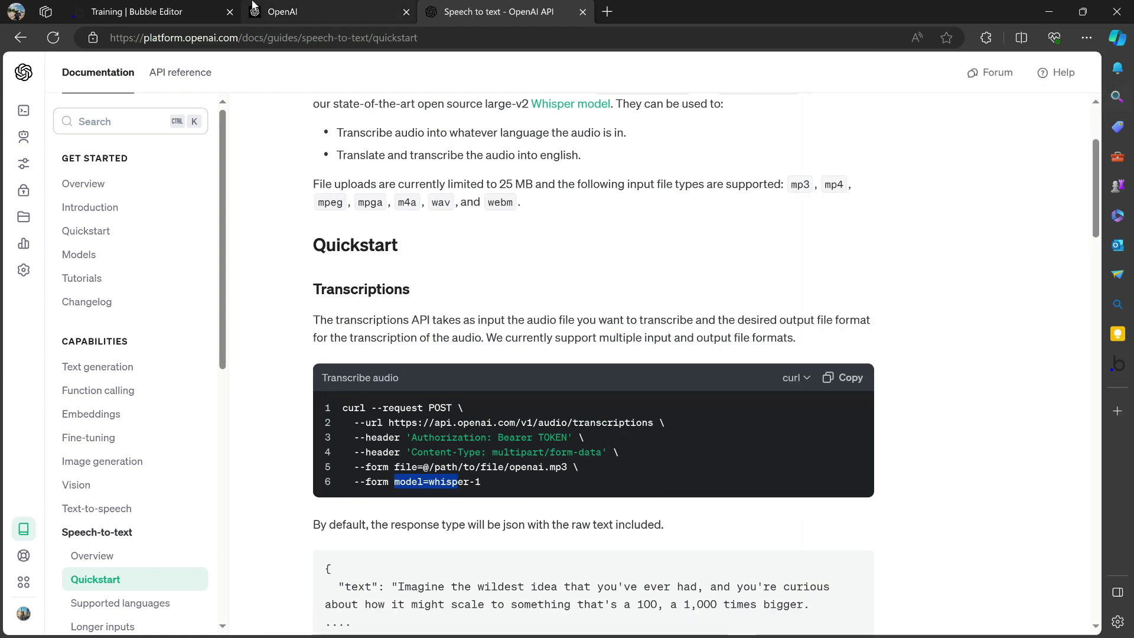
pyautogui.click(128, 12)
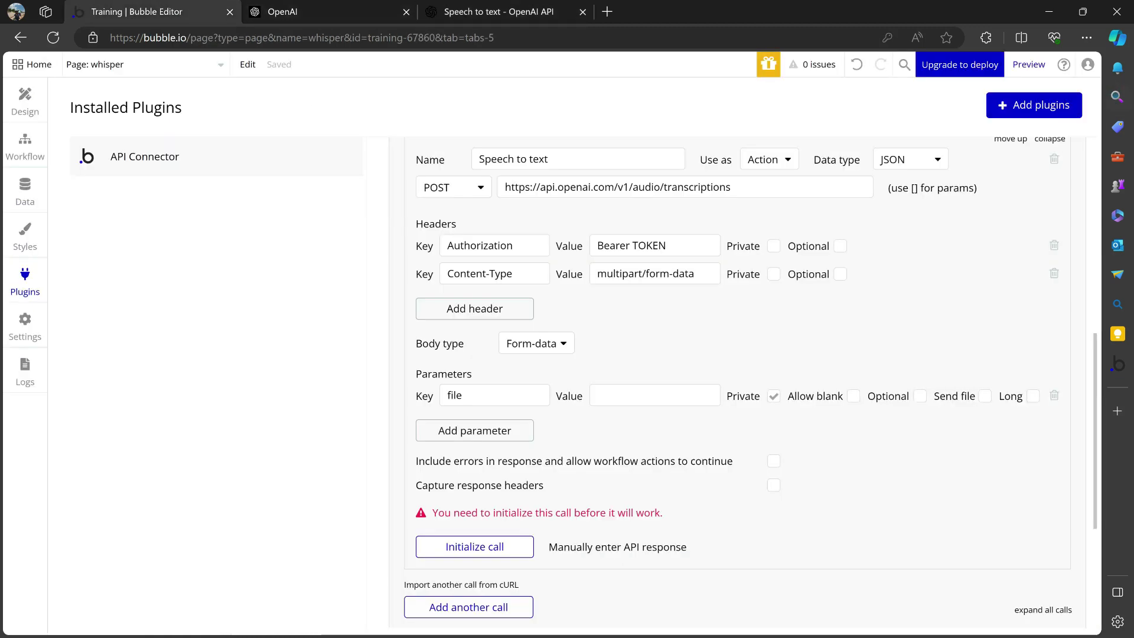
pyautogui.click(453, 431)
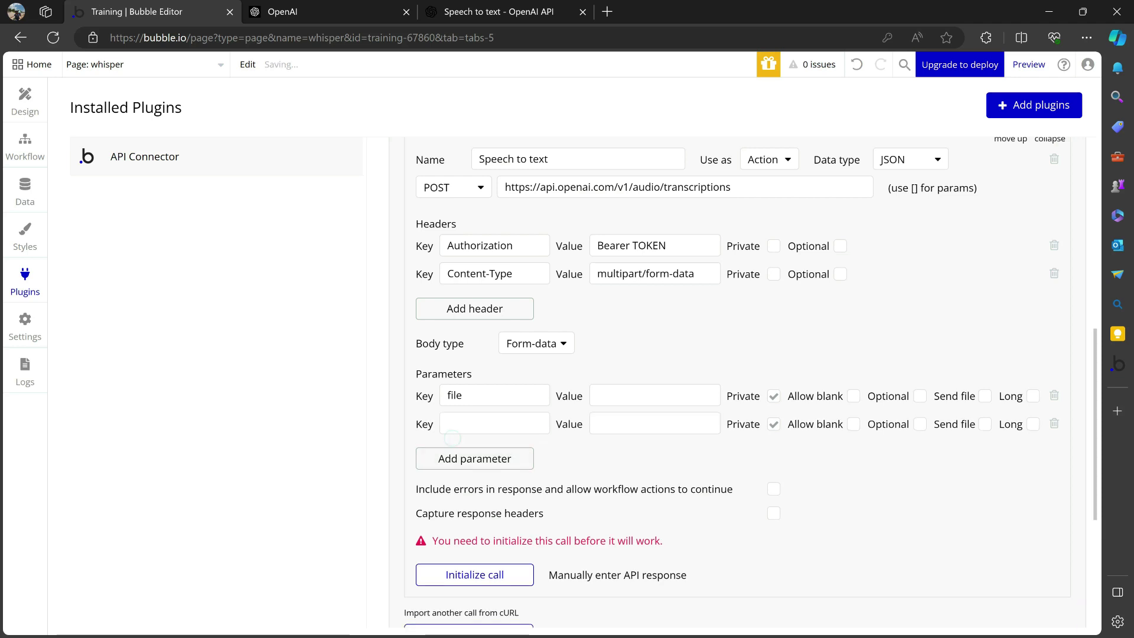
pyautogui.click(478, 417)
pyautogui.write('model')
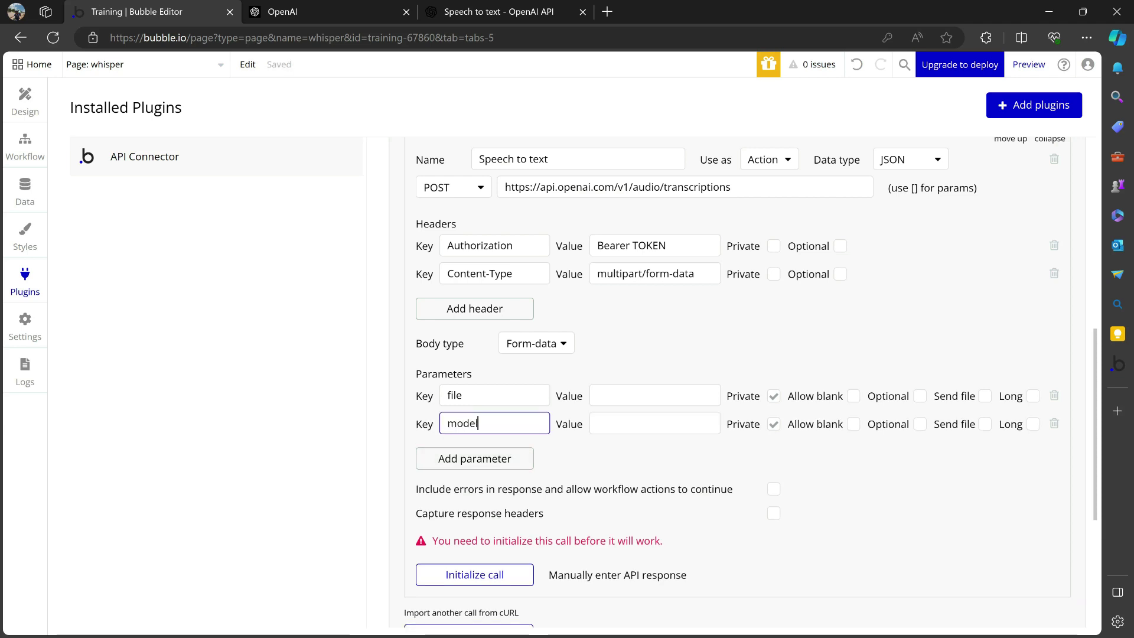
pyautogui.click(625, 349)
# Step: Copy the model name "whisper-1" from the OpenAI guide's curl example into the value of the "model" parameter in Bubble
pyautogui.click(302, 6)
pyautogui.click(463, 16)
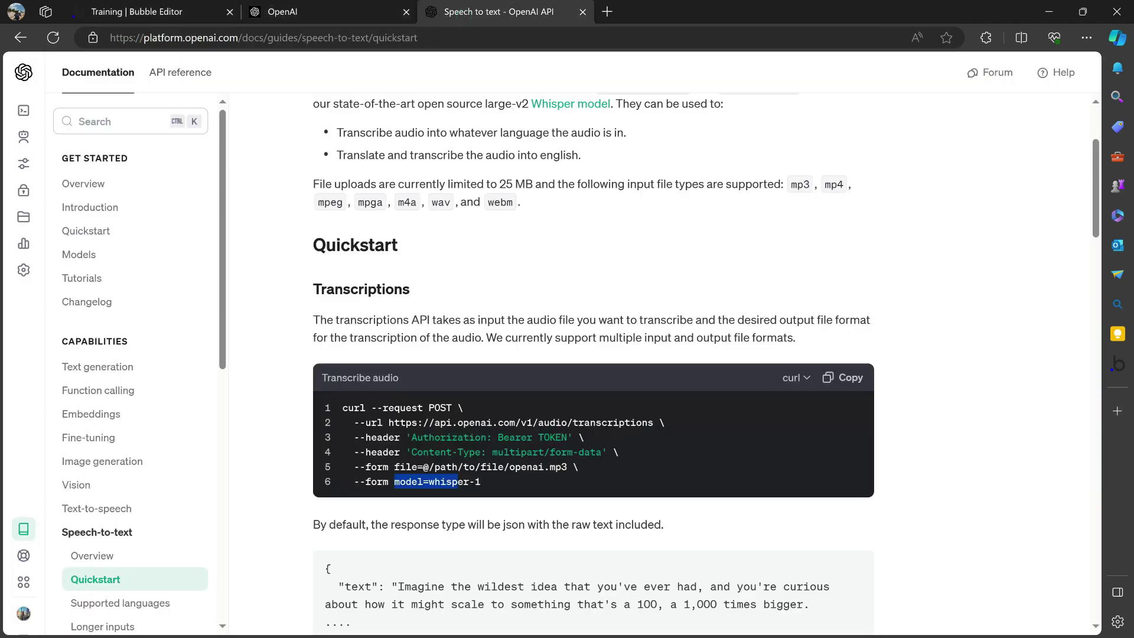
pyautogui.click(433, 483)
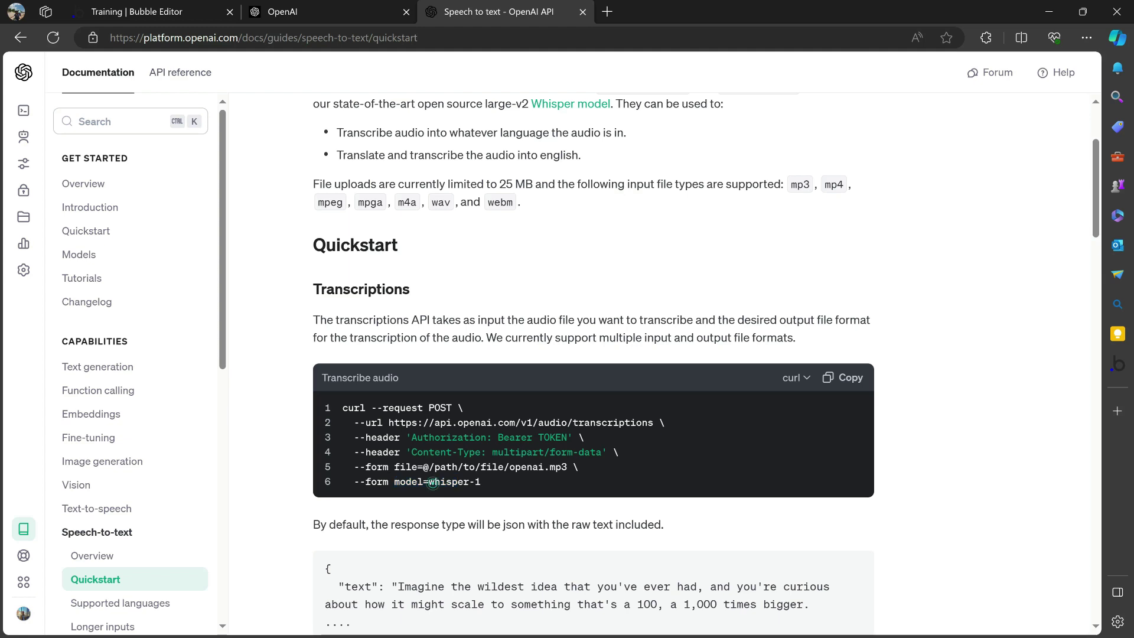
pyautogui.moveTo(429, 482); pyautogui.dragTo(487, 493)
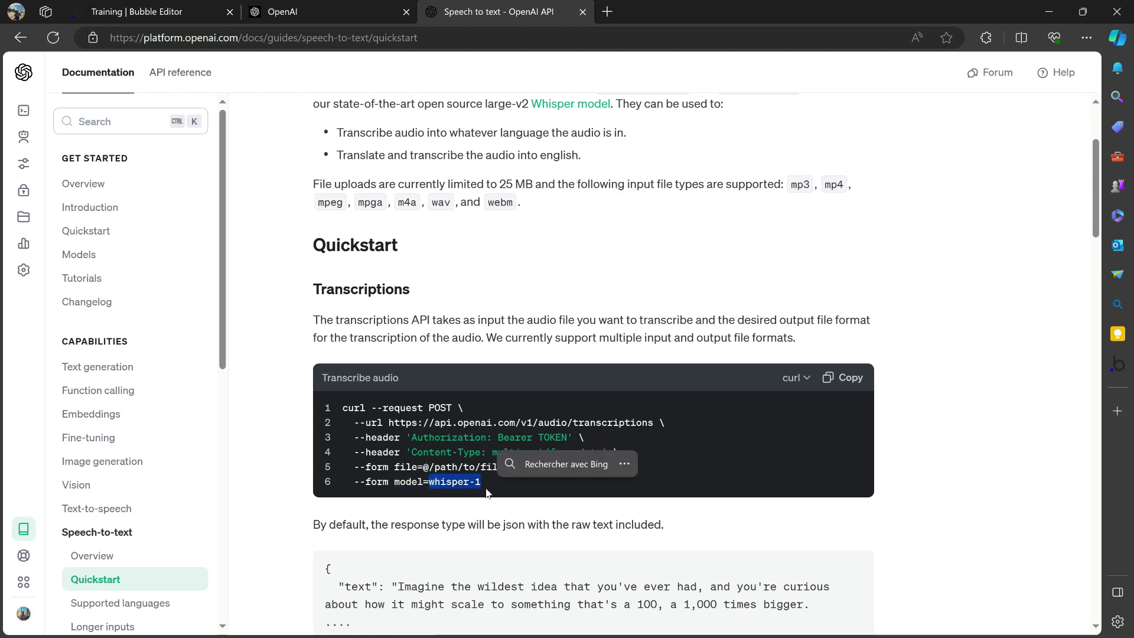
pyautogui.hotkey('ctrl', 'c')
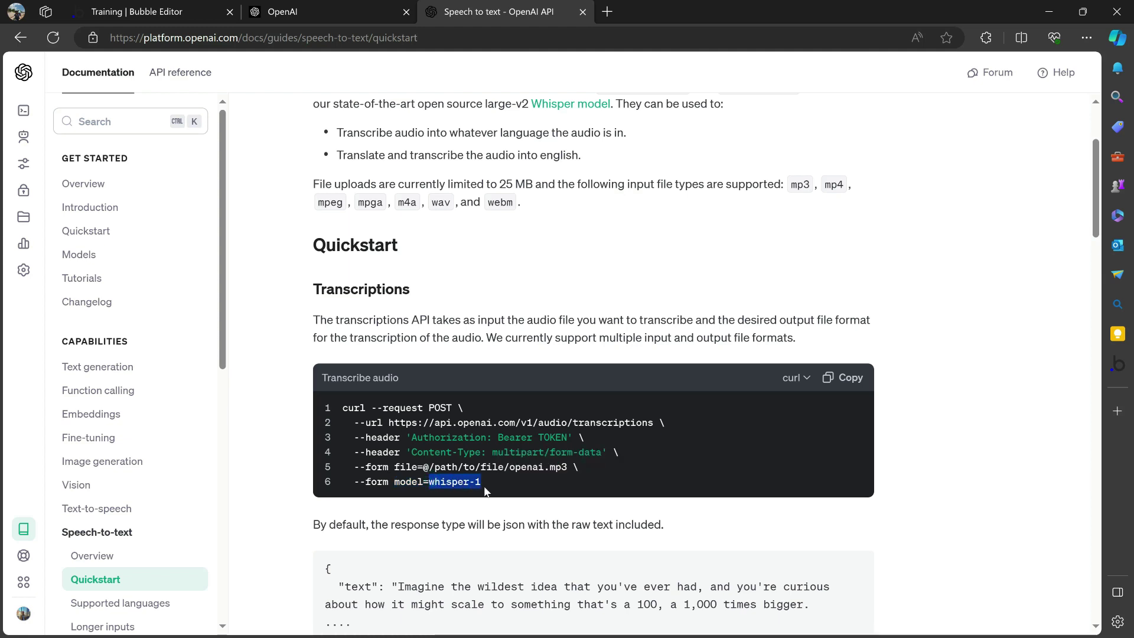
pyautogui.click(142, 16)
pyautogui.click(612, 424)
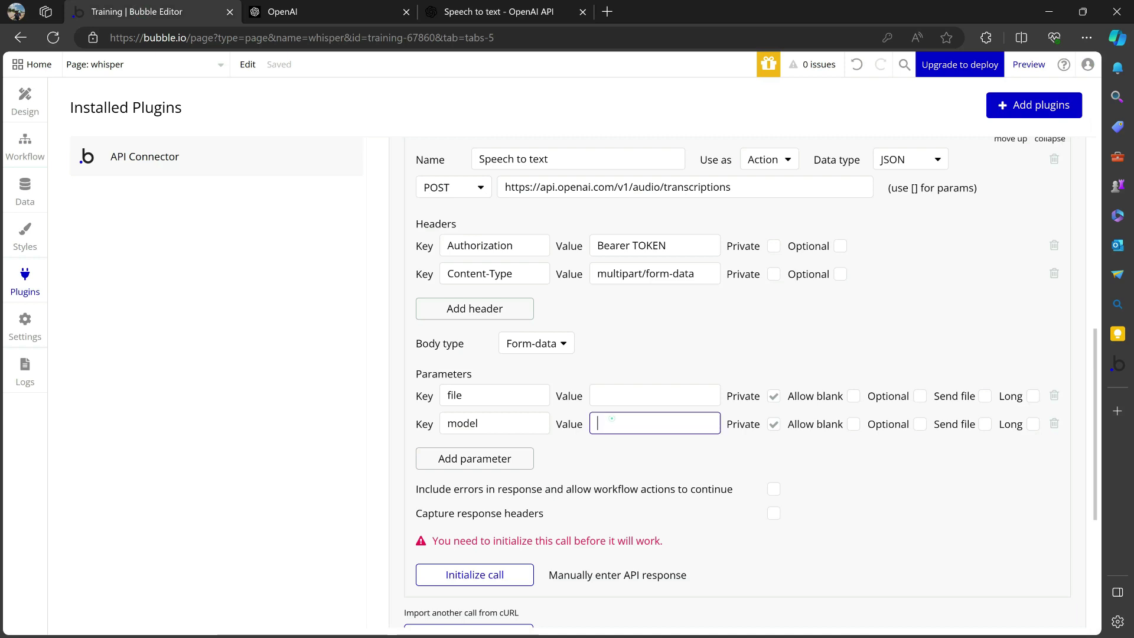
pyautogui.hotkey('ctrl', 'v')
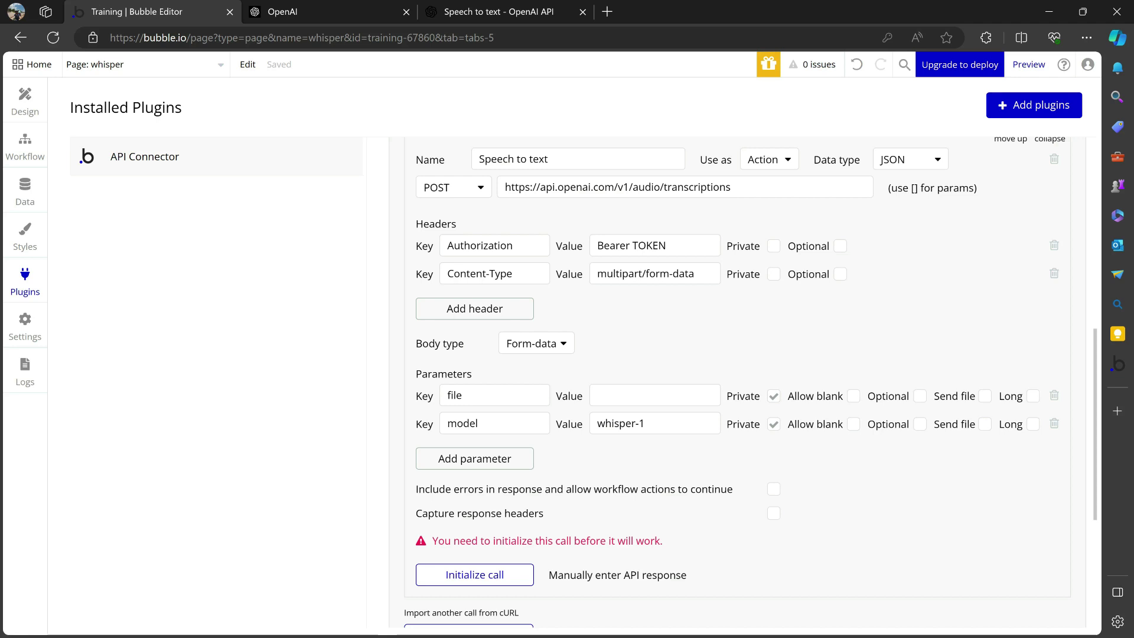
# Step: Switch to the OpenAI platform's API keys page, create a new secret key named "Whisper" and copy it
pyautogui.doubleClick(649, 245)
pyautogui.click(691, 332)
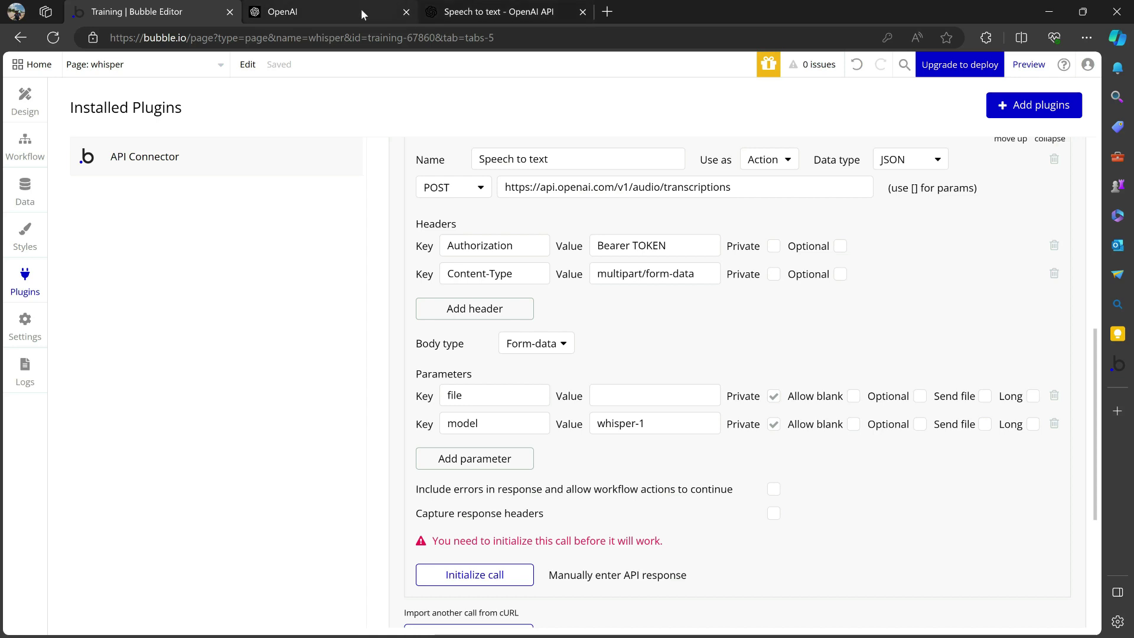
pyautogui.click(512, 14)
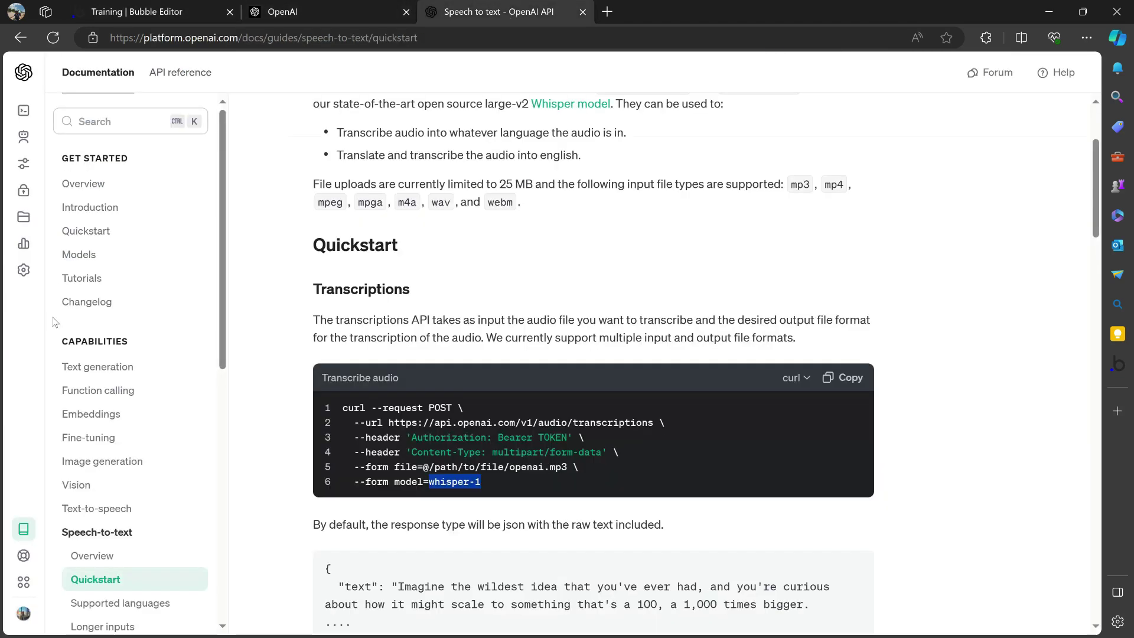
pyautogui.moveTo(24, 153)
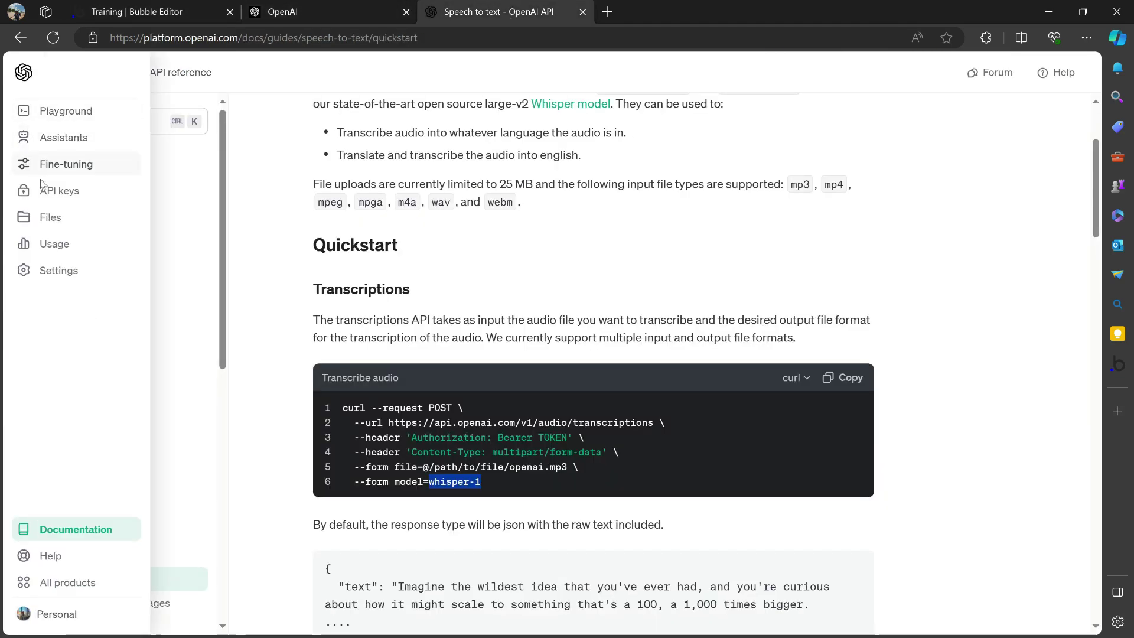
pyautogui.click(60, 195)
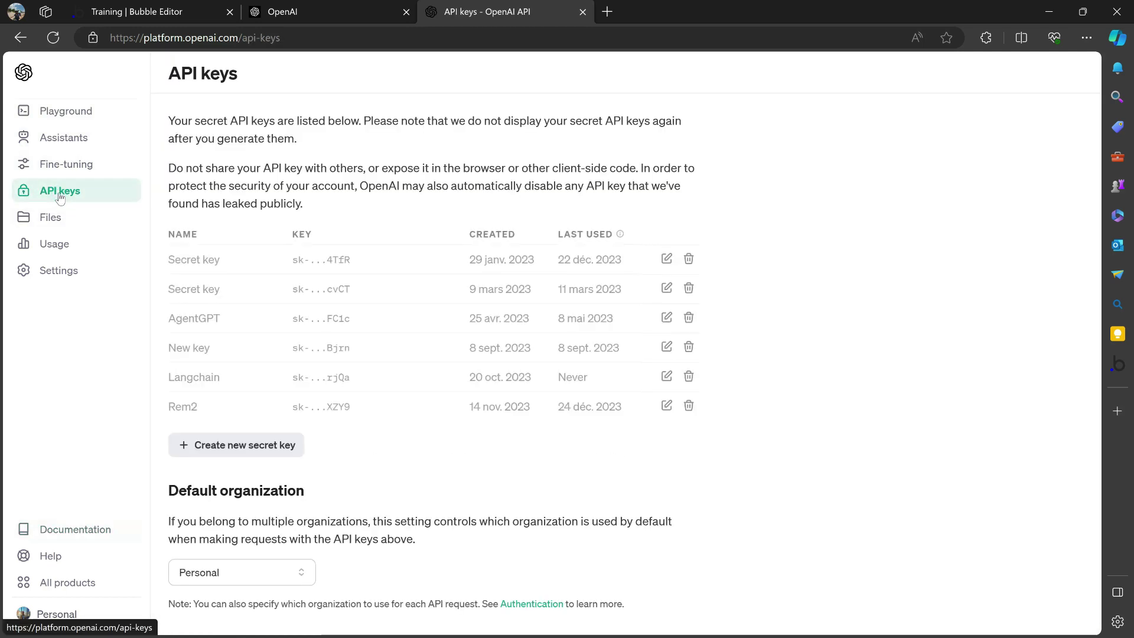
pyautogui.click(213, 451)
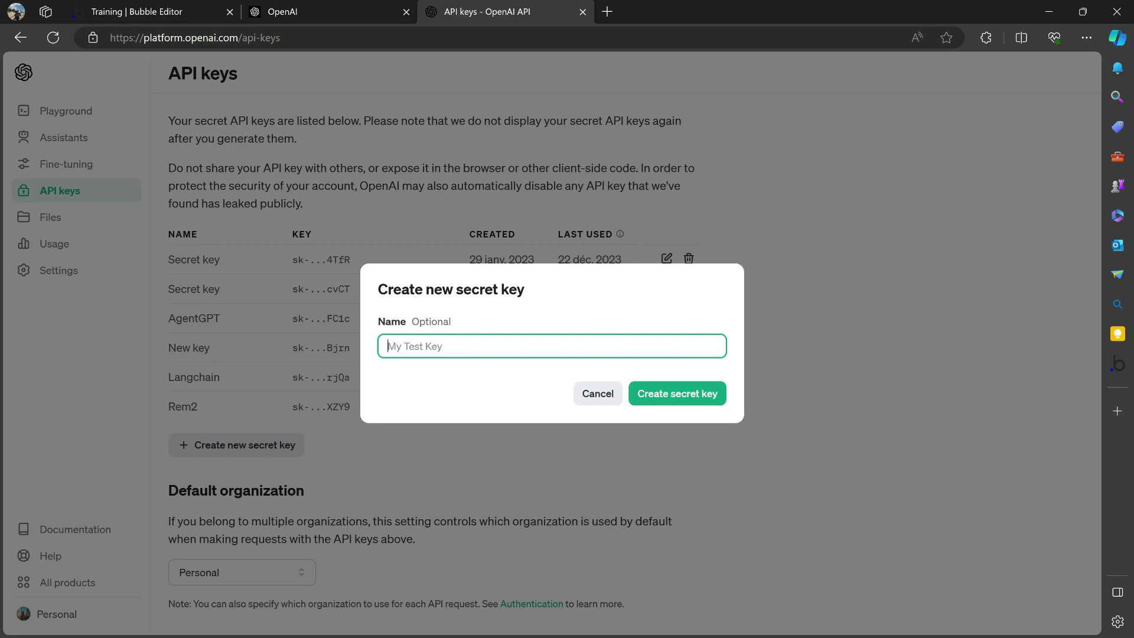
pyautogui.write('Whip')
pyautogui.write('ser')
pyautogui.write('per')
pyautogui.click(708, 399)
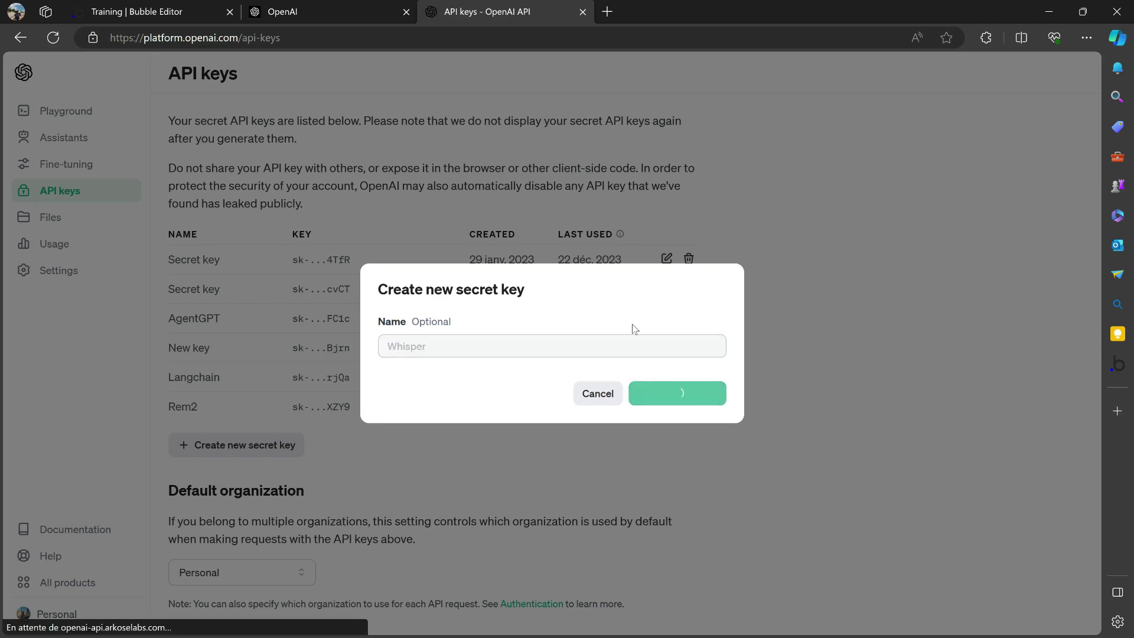
pyautogui.click(721, 368)
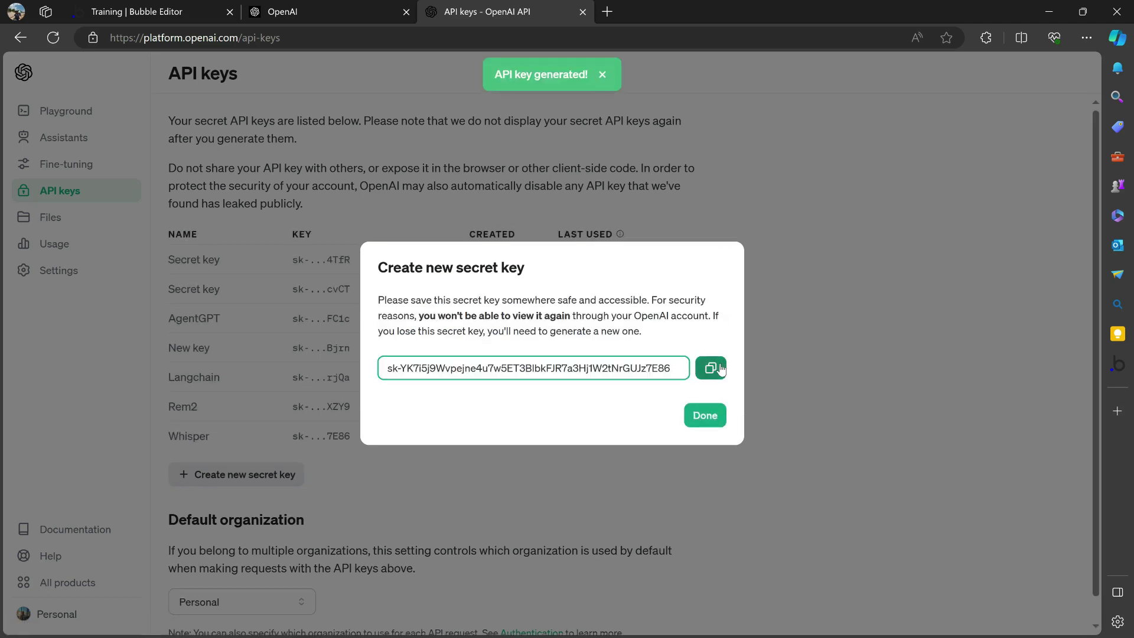
# Step: Switch back to the Bubble editor and replace TOKEN in the Authorization header's value with the copied API key
pyautogui.click(177, 9)
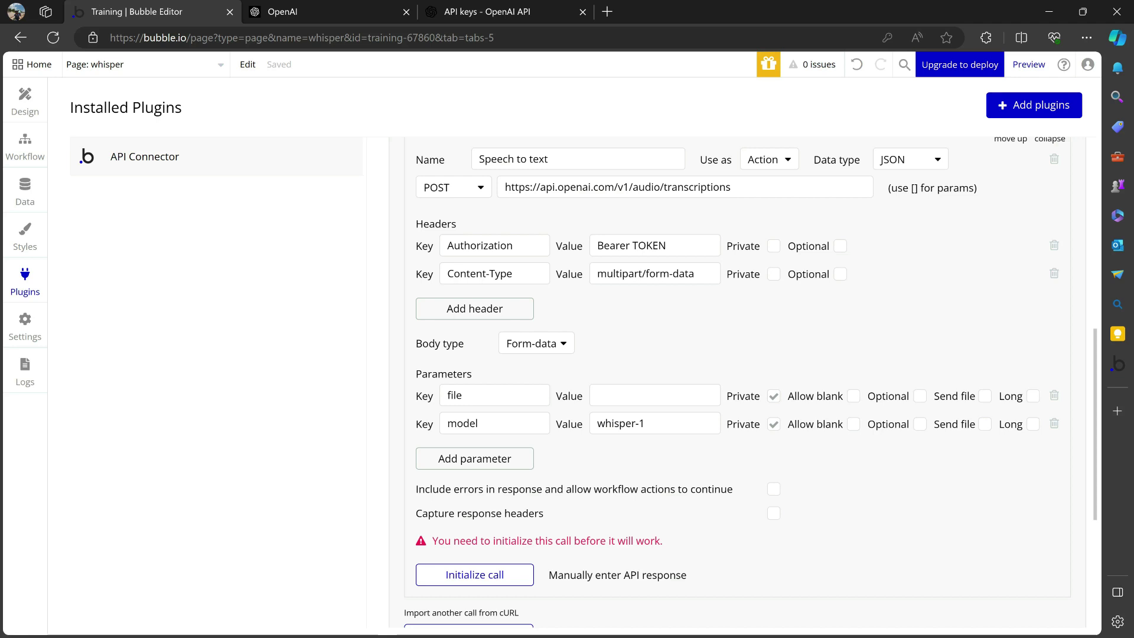
pyautogui.doubleClick(649, 246)
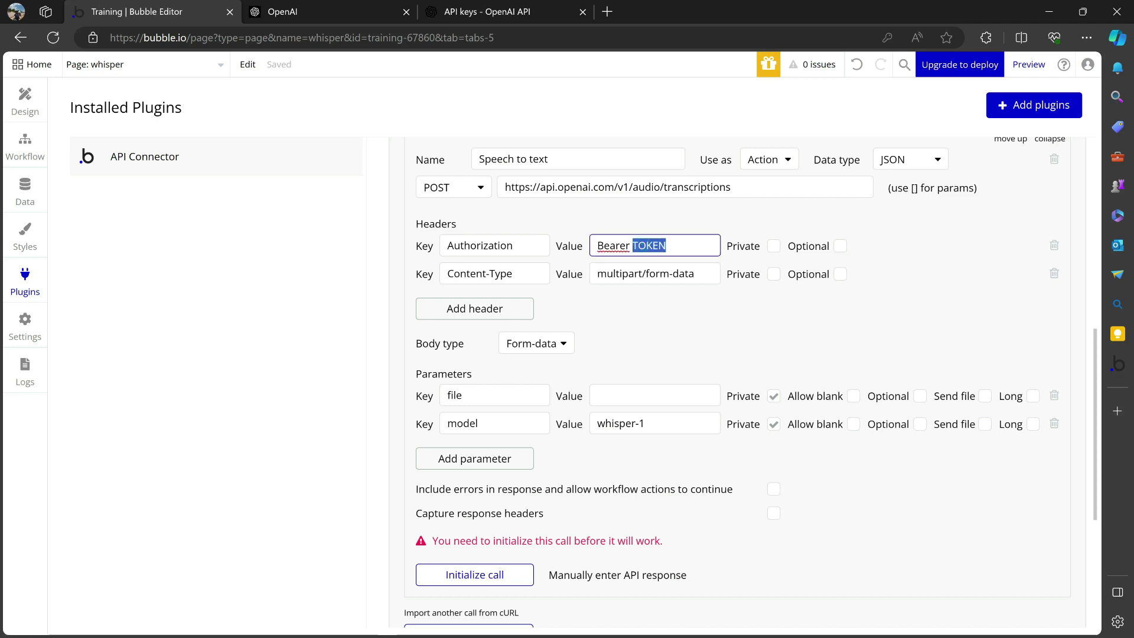
pyautogui.hotkey('ctrl', 'v')
pyautogui.click(788, 313)
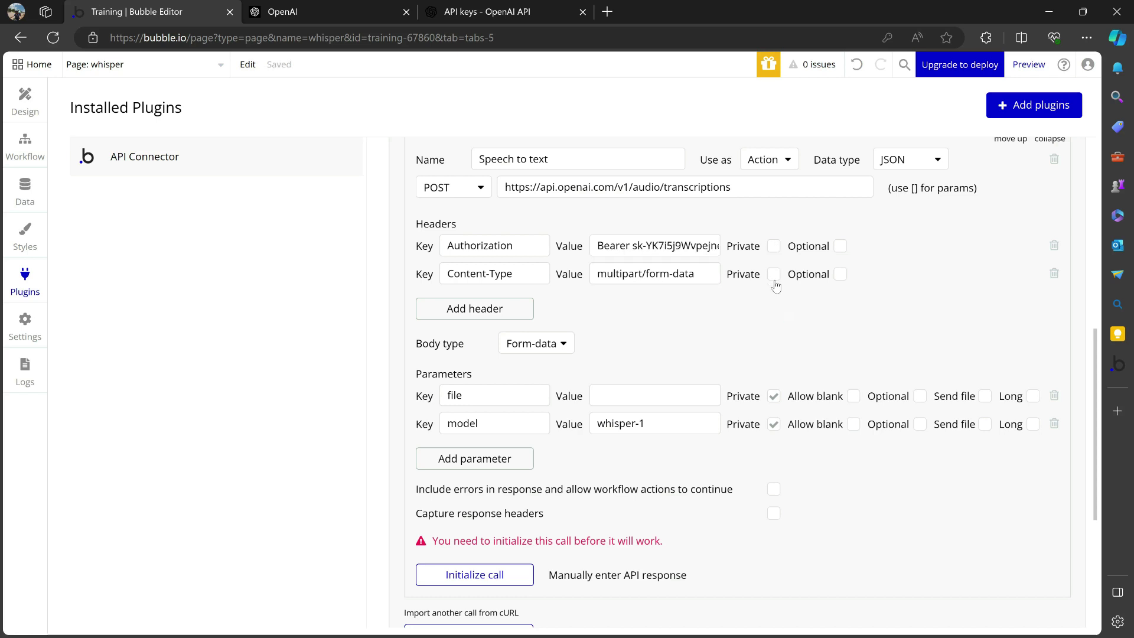
# Step: Mark the Authorization and Content-Type headers as private and make the "file" parameter non-private
pyautogui.click(774, 246)
pyautogui.click(774, 276)
pyautogui.click(774, 397)
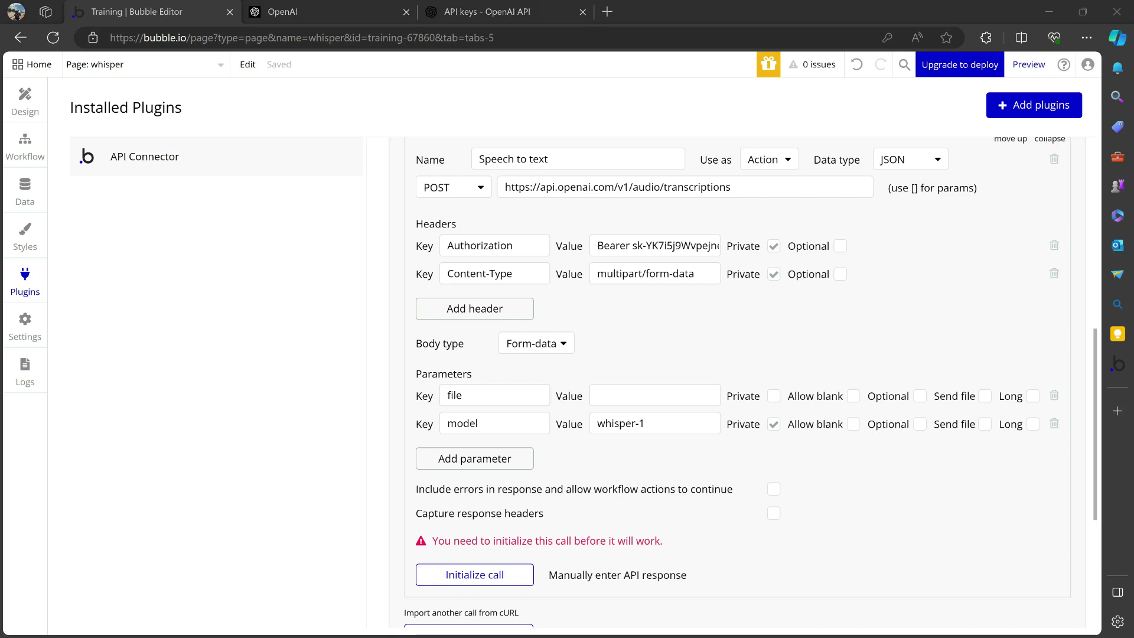
pyautogui.click(656, 402)
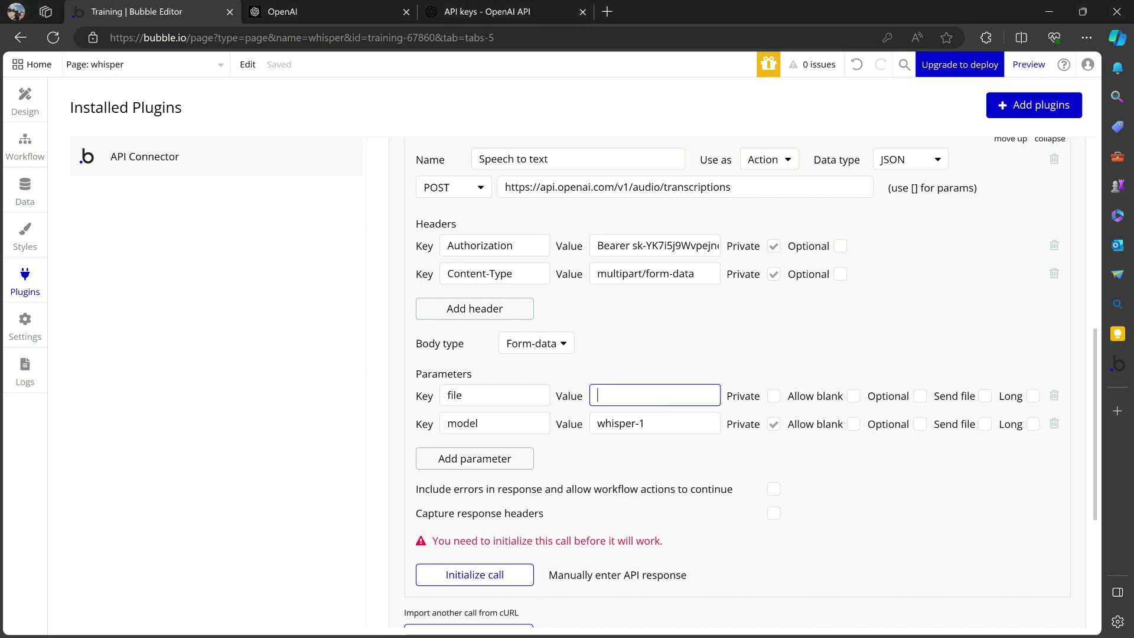
pyautogui.click(833, 333)
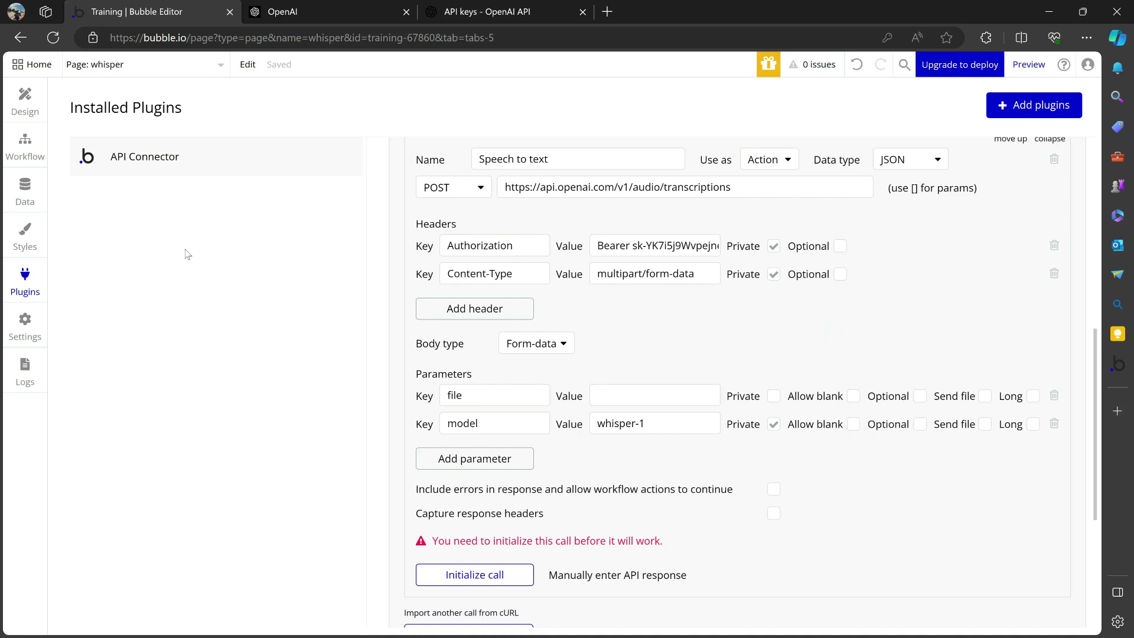
# Step: Upload test.mp3 from the Bureau folder to the app's file manager
pyautogui.click(148, 287)
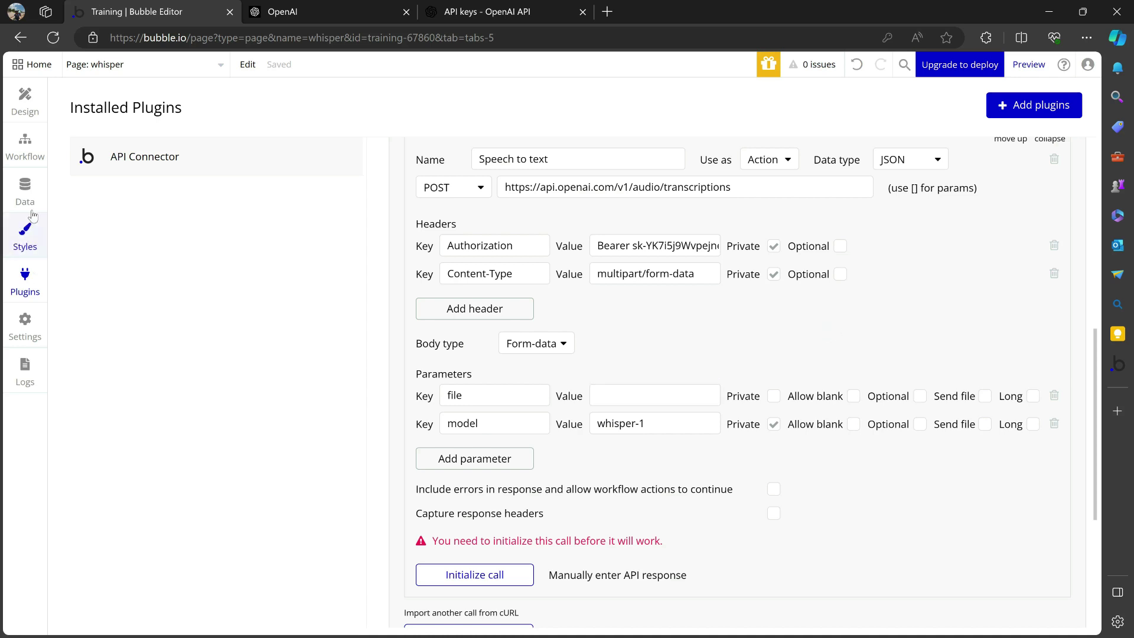
pyautogui.click(25, 188)
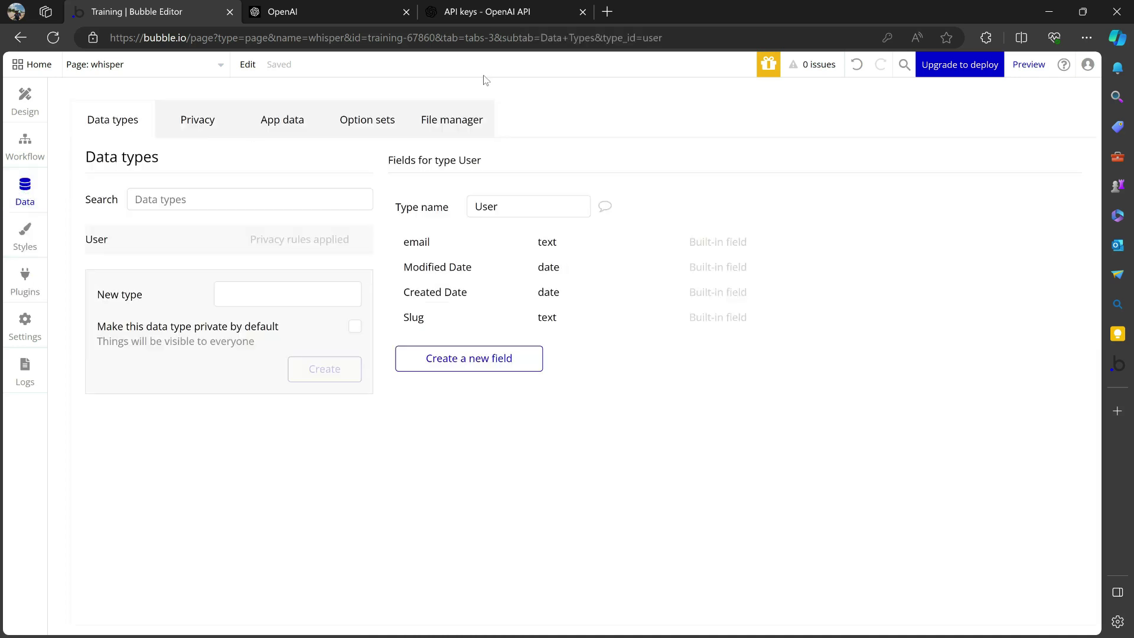
pyautogui.click(444, 128)
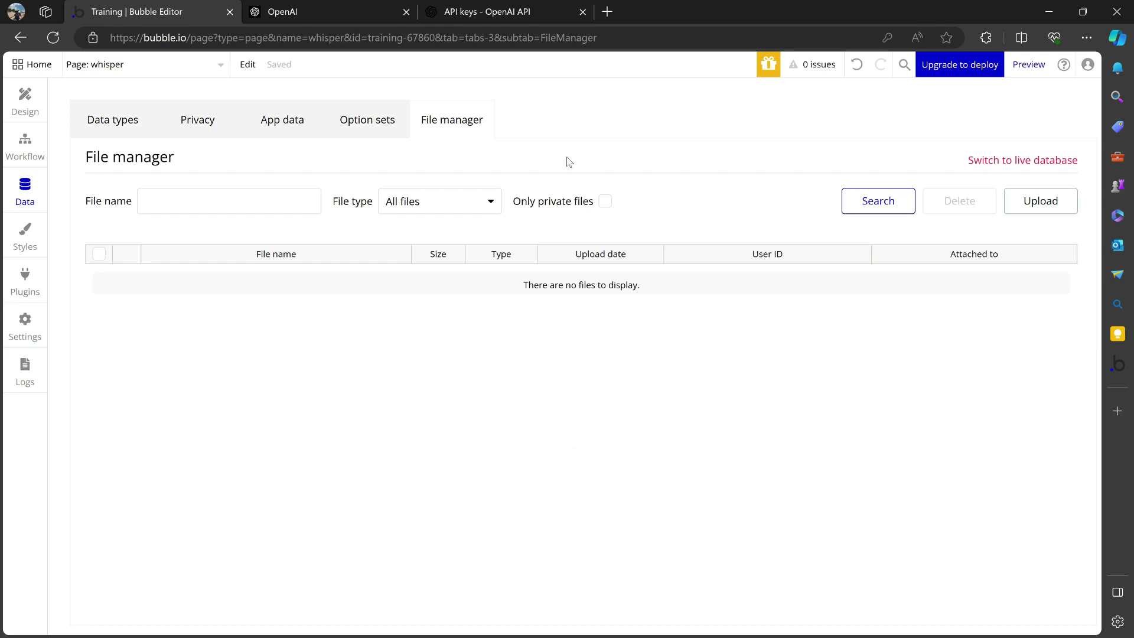
pyautogui.click(1055, 212)
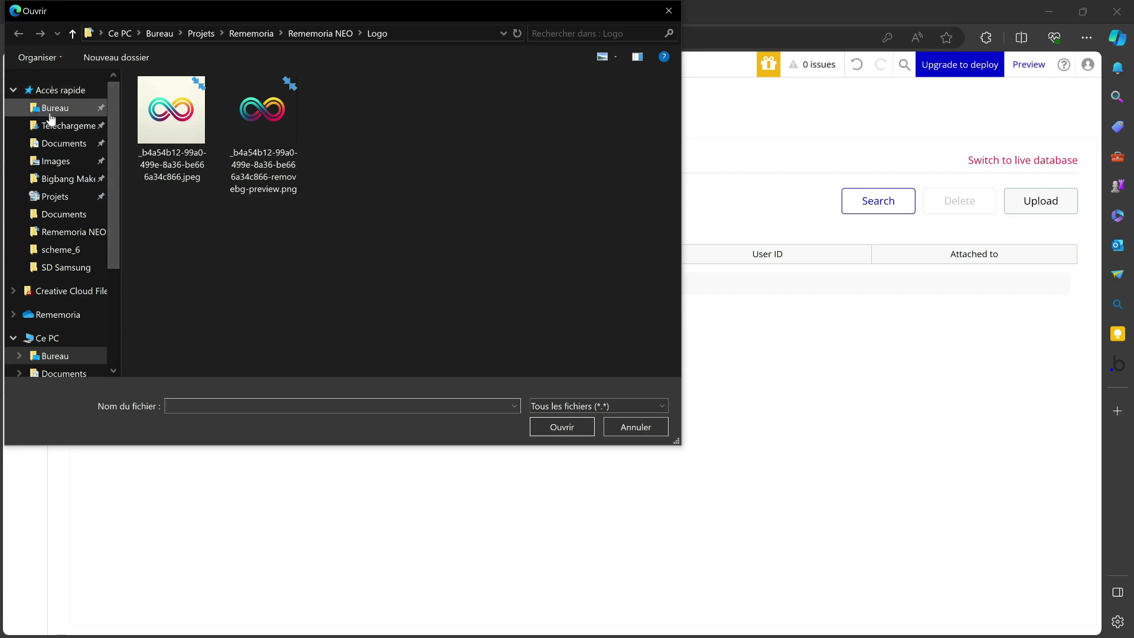
pyautogui.click(51, 116)
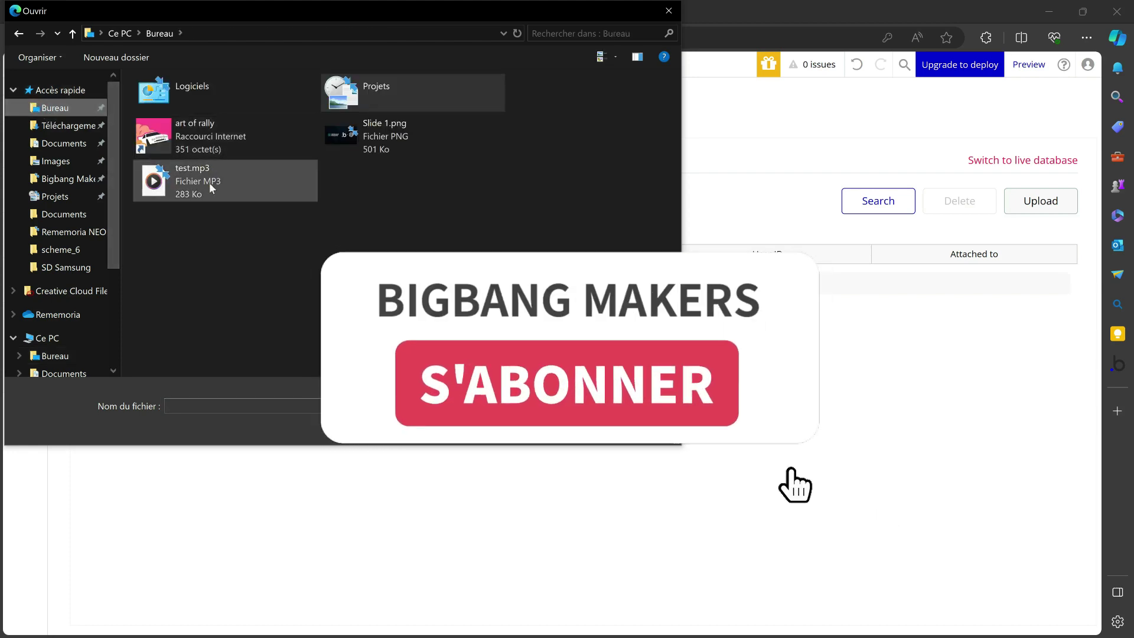
pyautogui.doubleClick(210, 183)
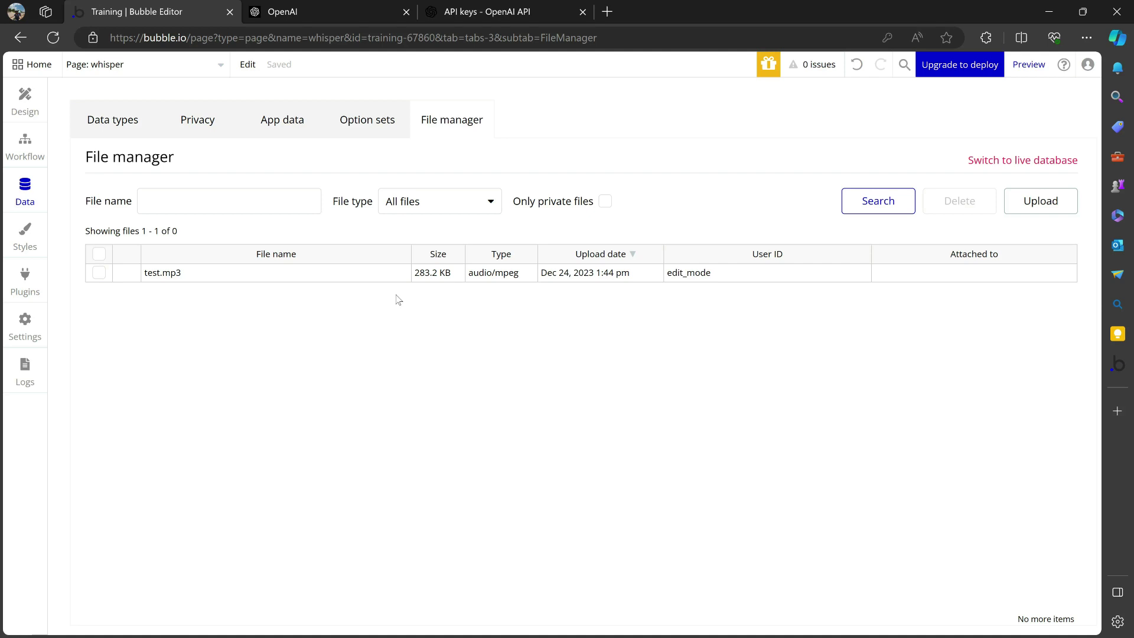
# Step: Open the uploaded test.mp3, pause its playback and copy its web address up to ".mp3", without the query string
pyautogui.click(167, 276)
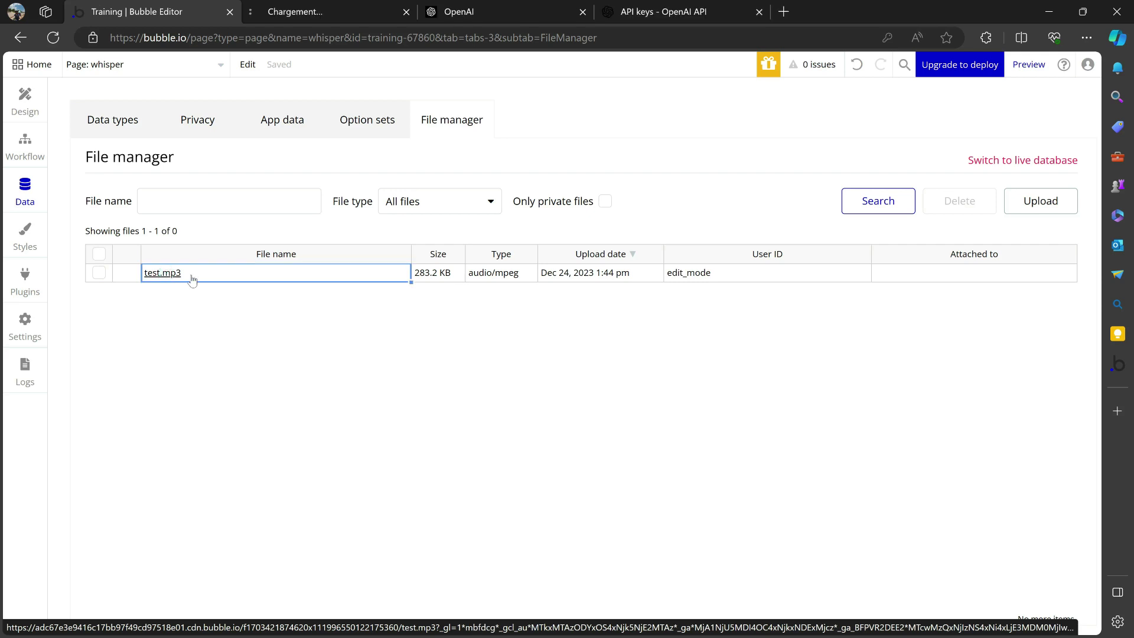
pyautogui.click(333, 7)
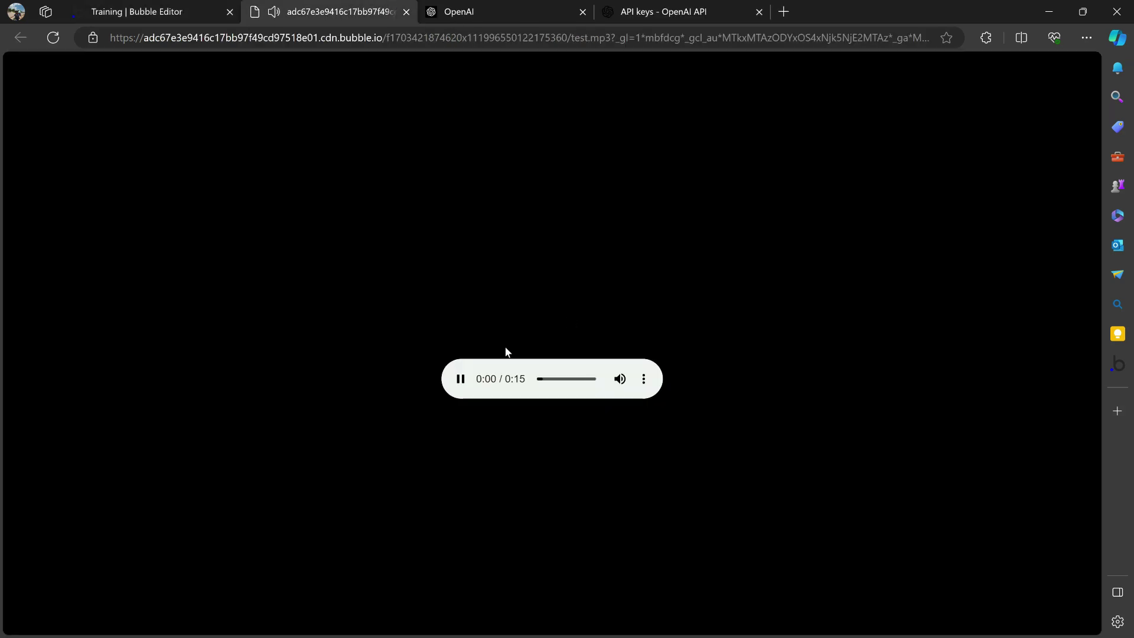
pyautogui.click(462, 383)
pyautogui.click(462, 382)
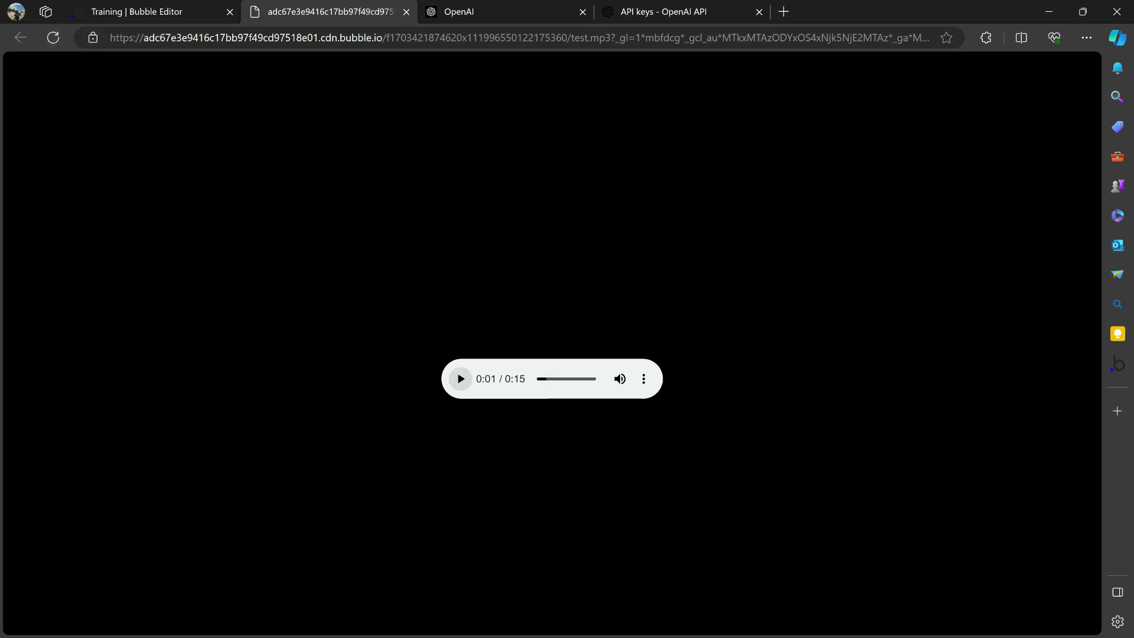
pyautogui.moveTo(732, 38); pyautogui.dragTo(876, 56)
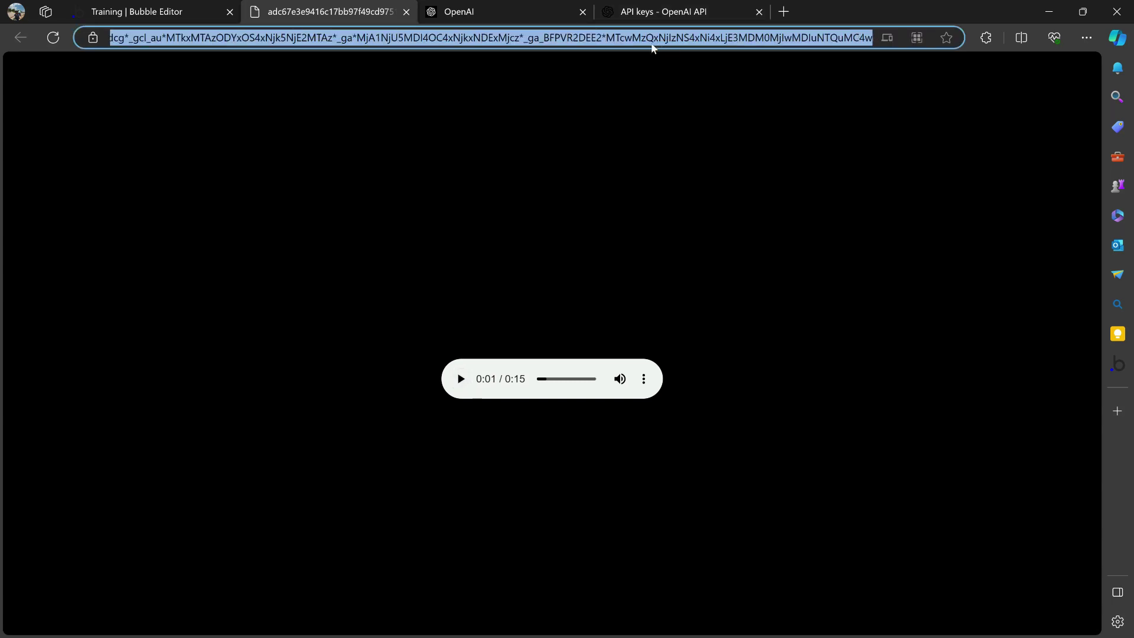
pyautogui.click(654, 41)
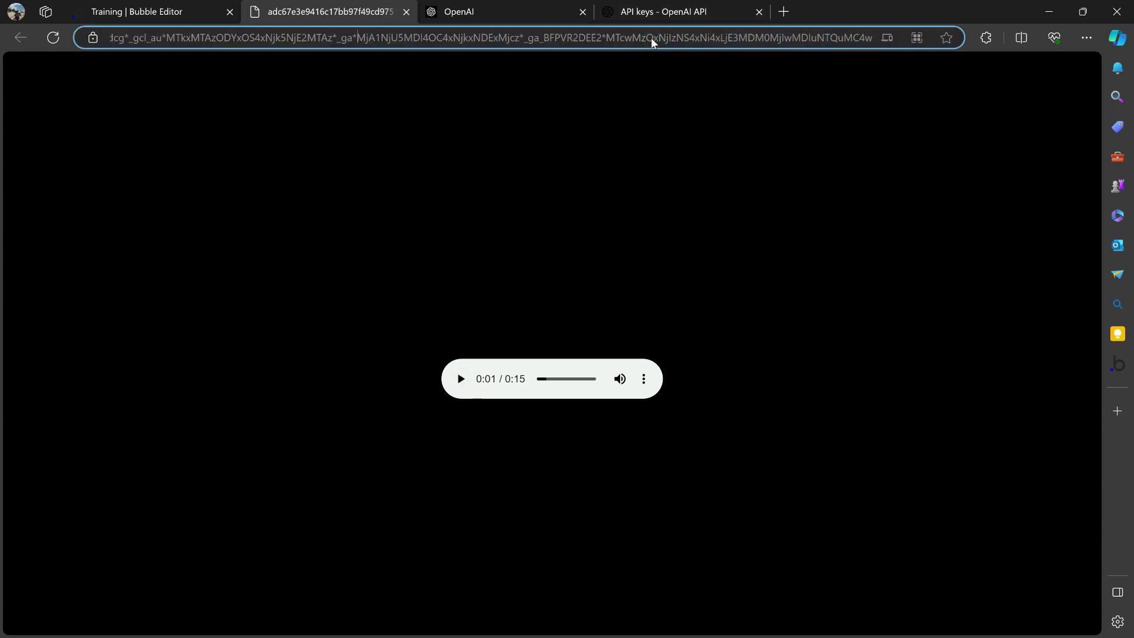
pyautogui.press('Home')
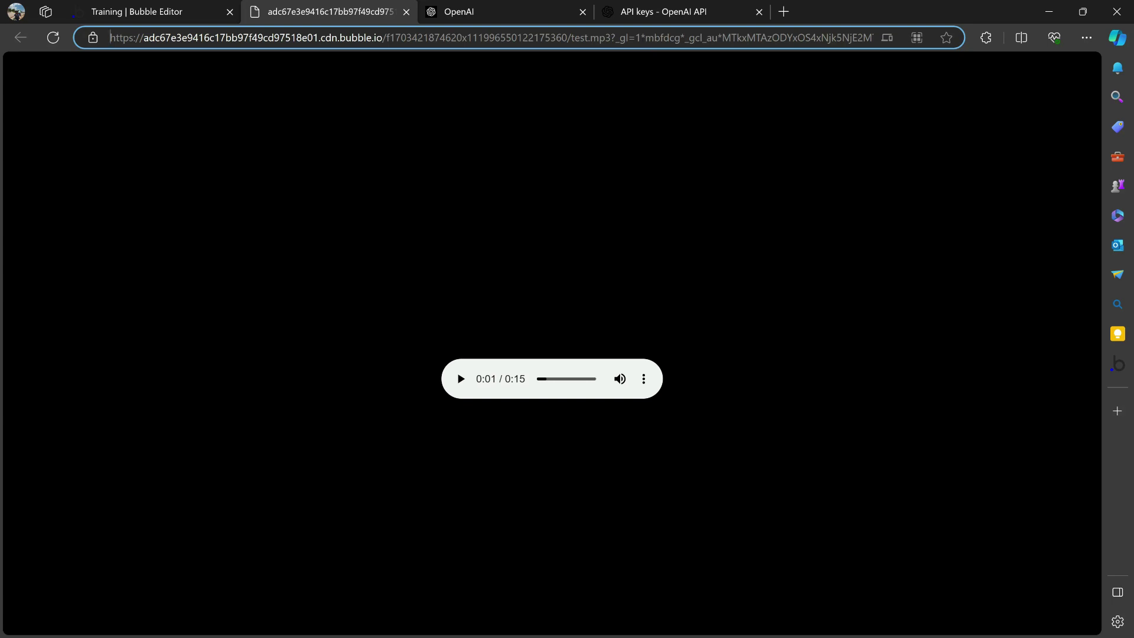
pyautogui.moveTo(611, 37); pyautogui.dragTo(111, 38)
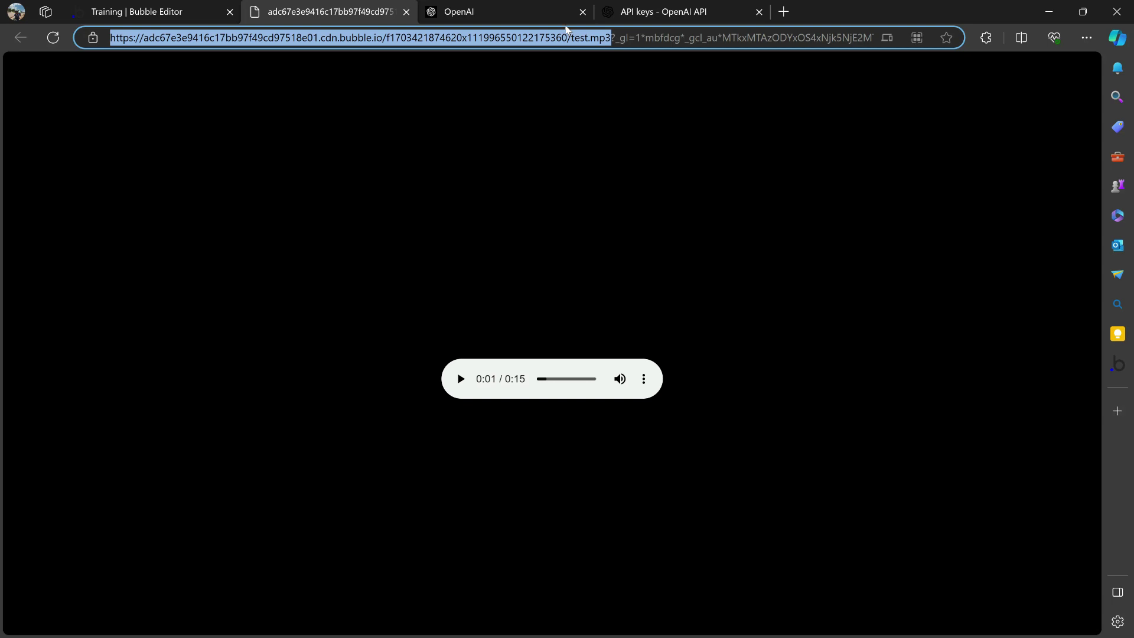
# Step: Back in the Speech to text call in Bubble, paste the copied file link as the "file" parameter's value and enable Send file
pyautogui.click(157, 5)
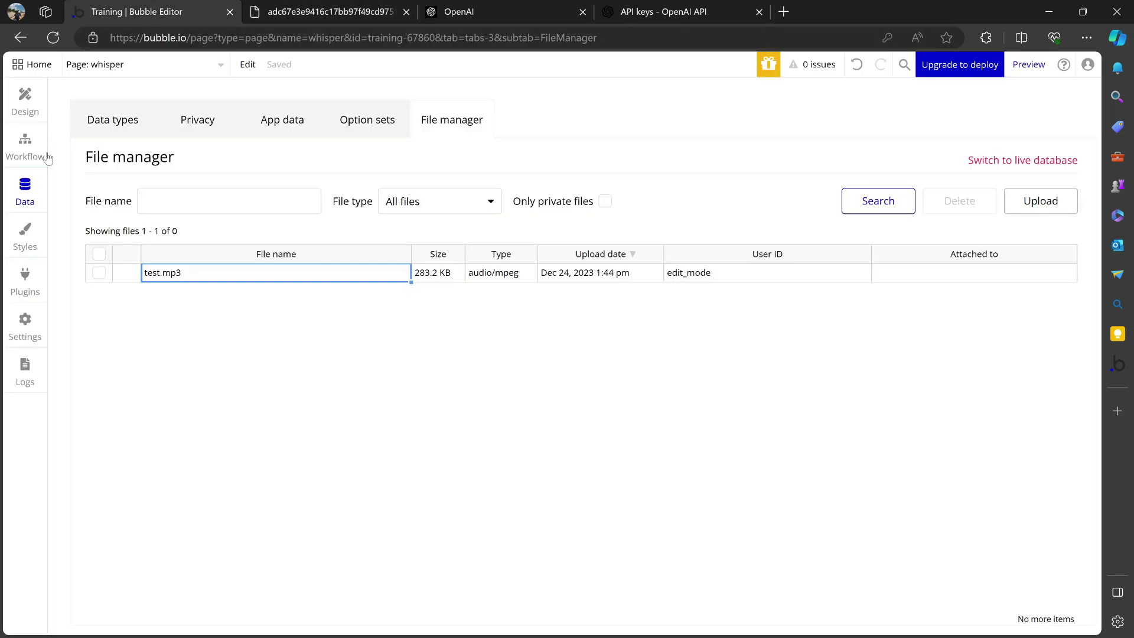
pyautogui.click(26, 281)
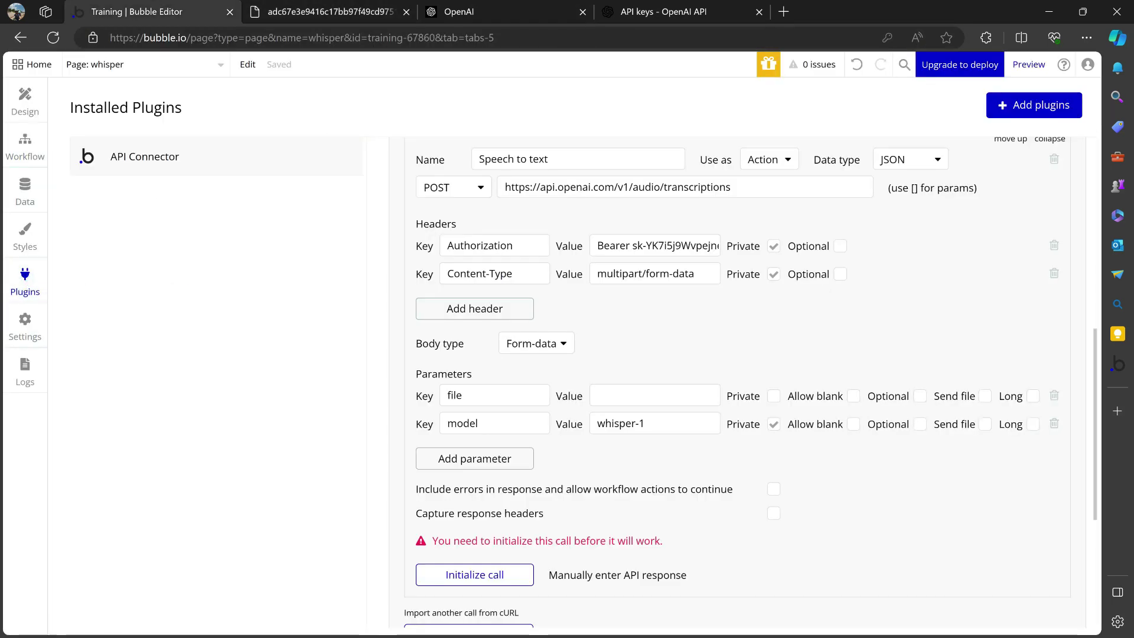
pyautogui.click(636, 394)
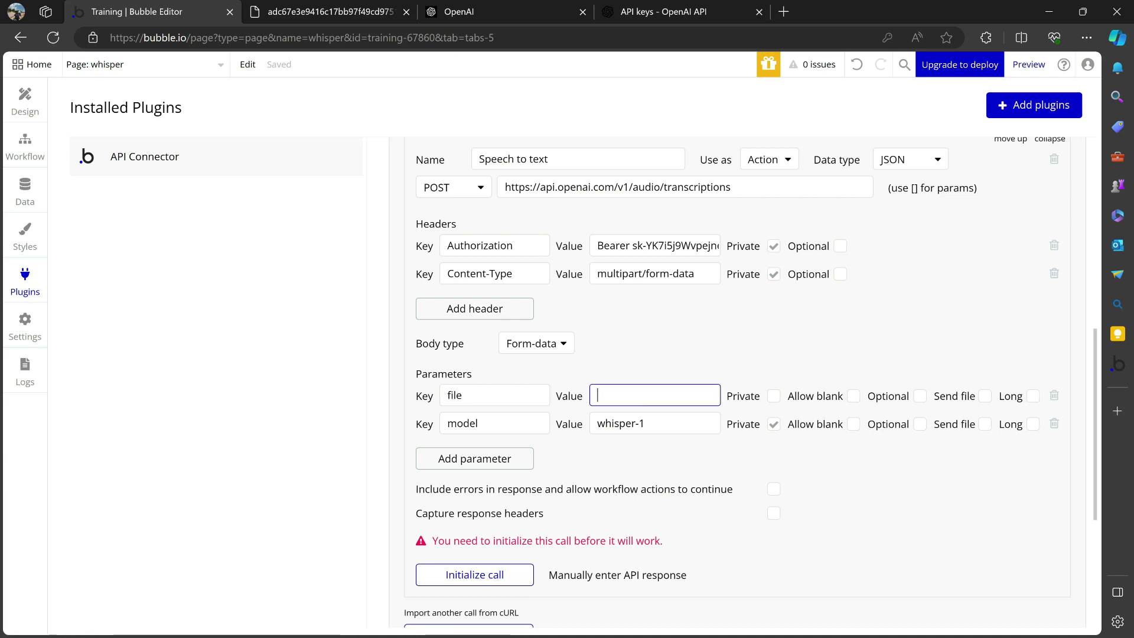
pyautogui.hotkey('ctrl', 'v')
pyautogui.click(747, 337)
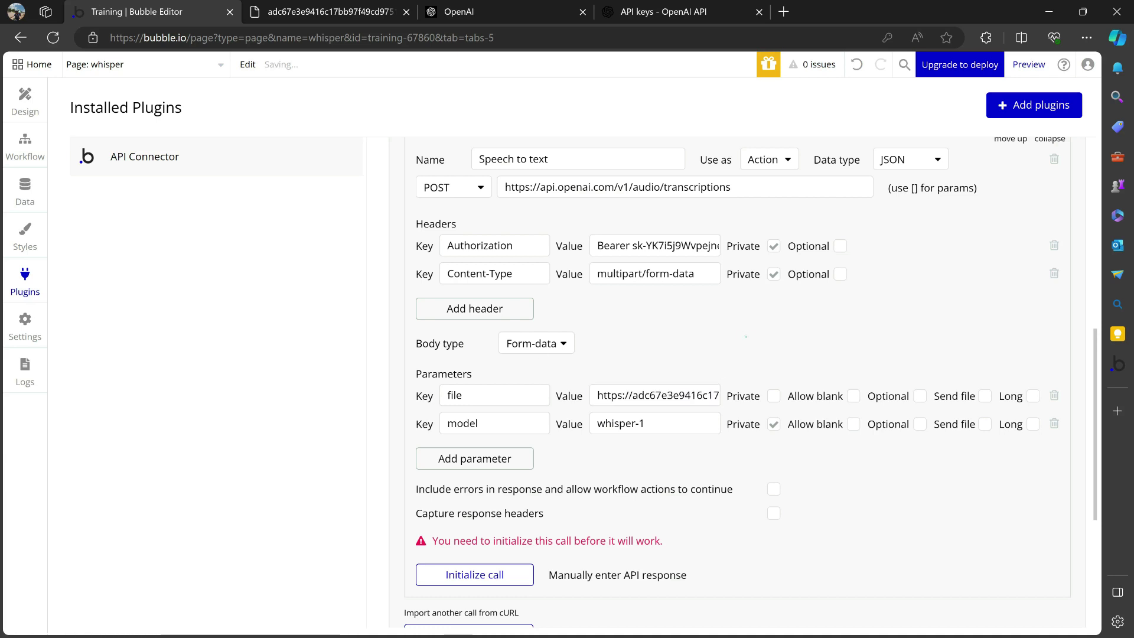
pyautogui.click(985, 395)
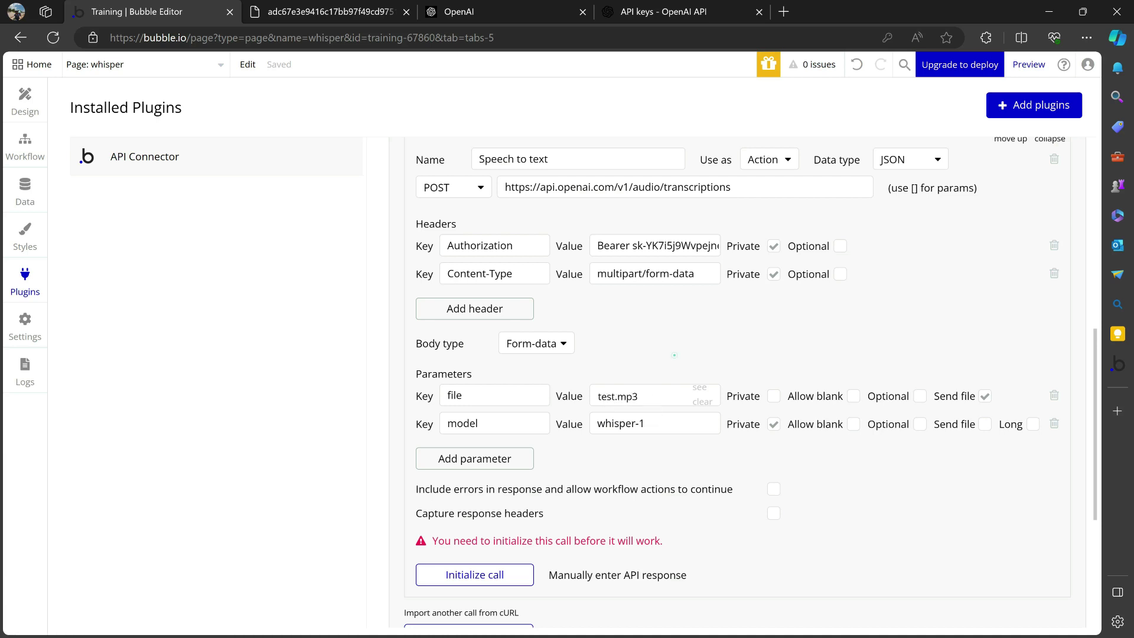
# Step: Initialize the Speech to text call, show the raw returned data and save the returned values with the text field as text
pyautogui.click(467, 575)
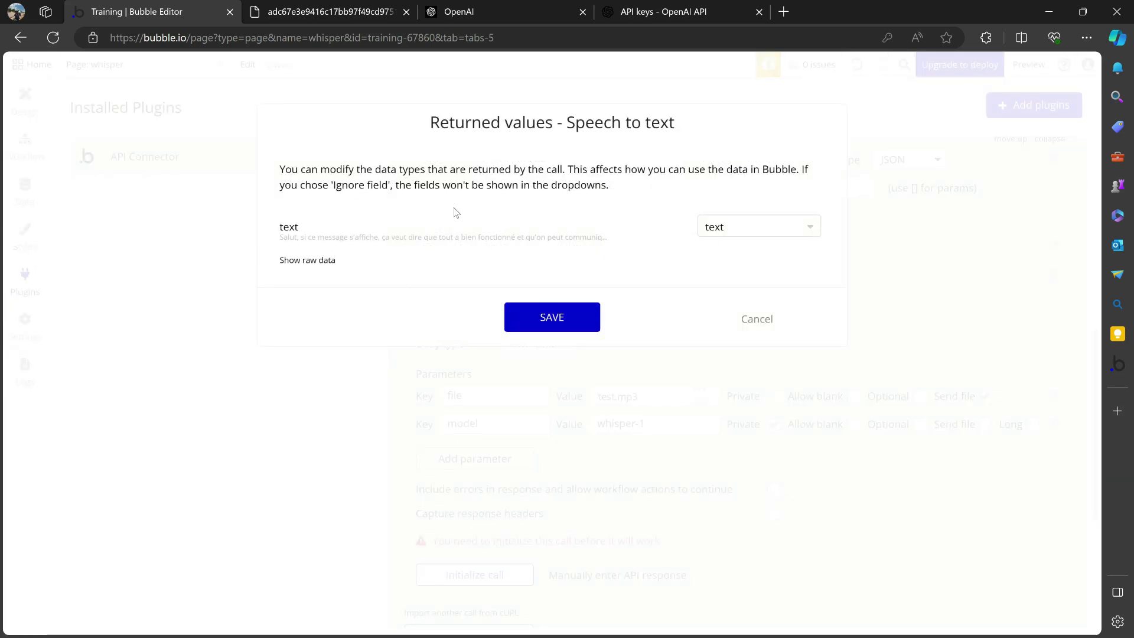
pyautogui.click(296, 262)
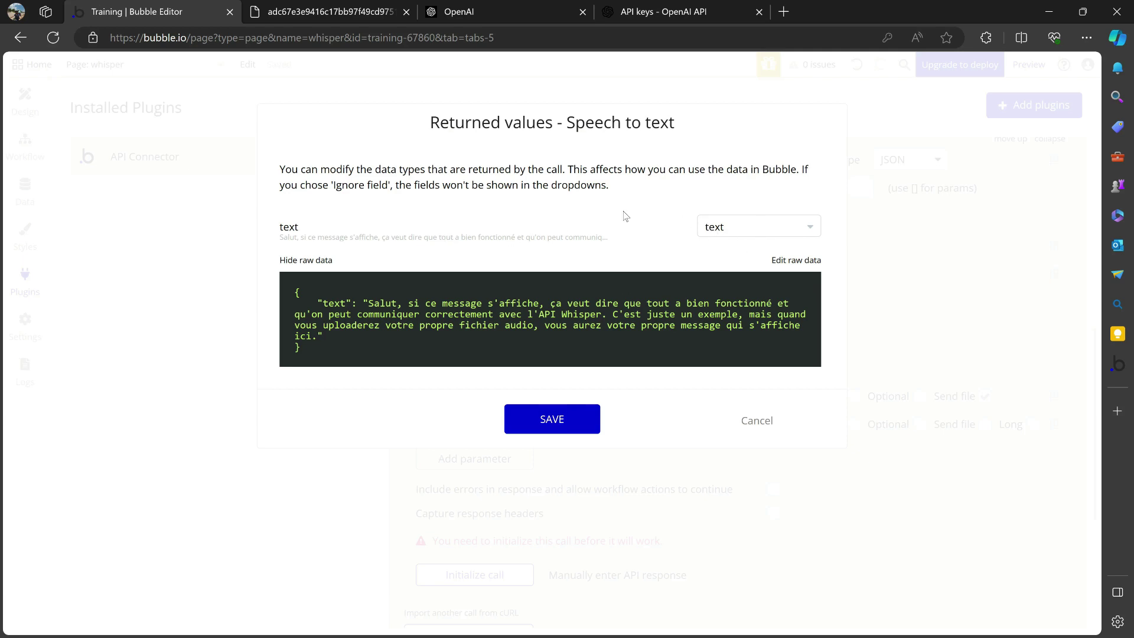
pyautogui.click(543, 417)
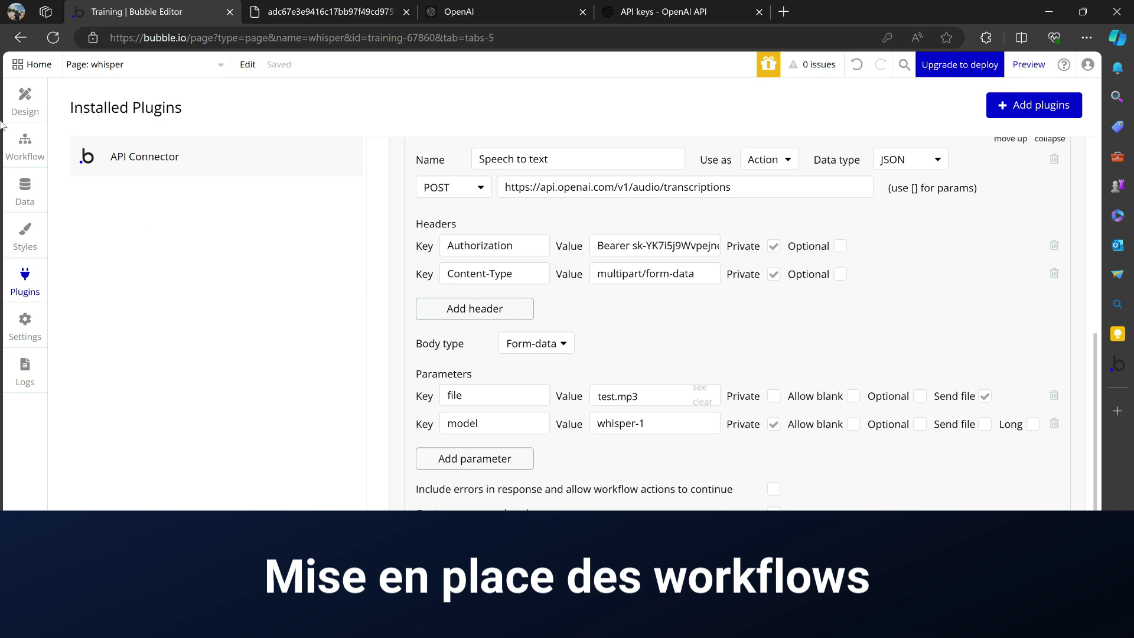
# Step: Create a click workflow for the Transcription button and add the OpenAI - Speech to text action as its first step
pyautogui.click(19, 101)
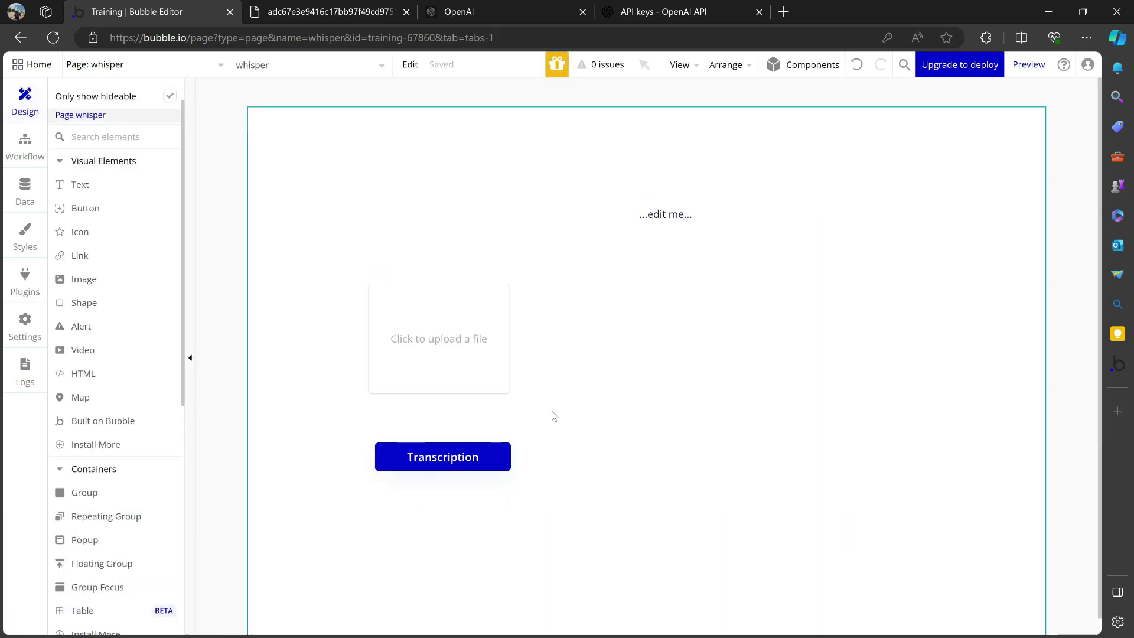
pyautogui.click(439, 464)
pyautogui.doubleClick(439, 464)
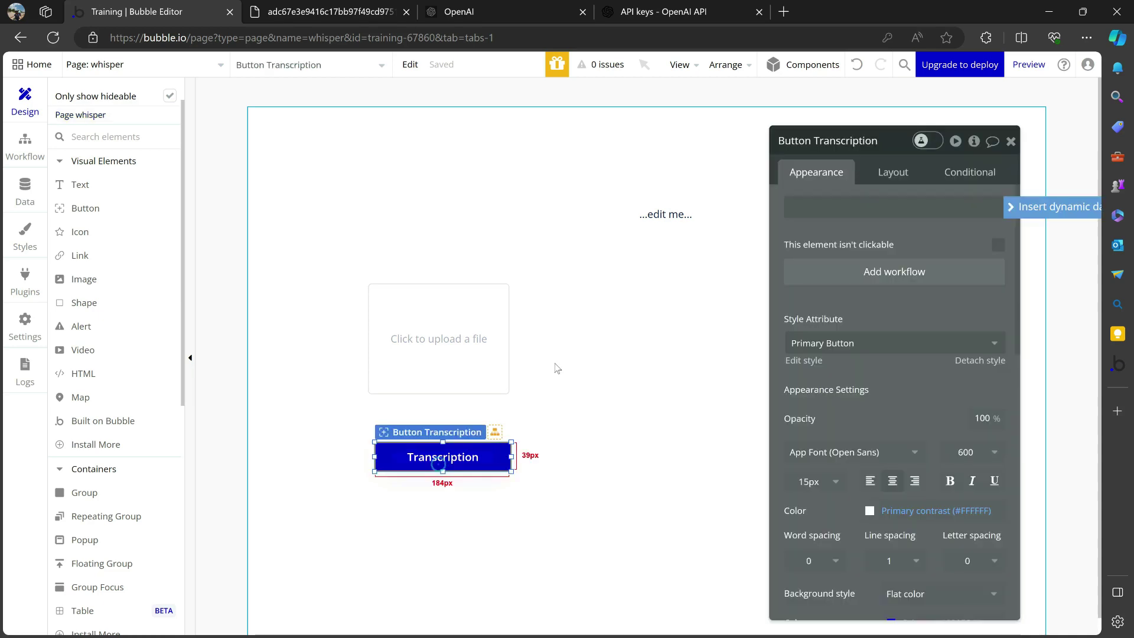
pyautogui.click(901, 276)
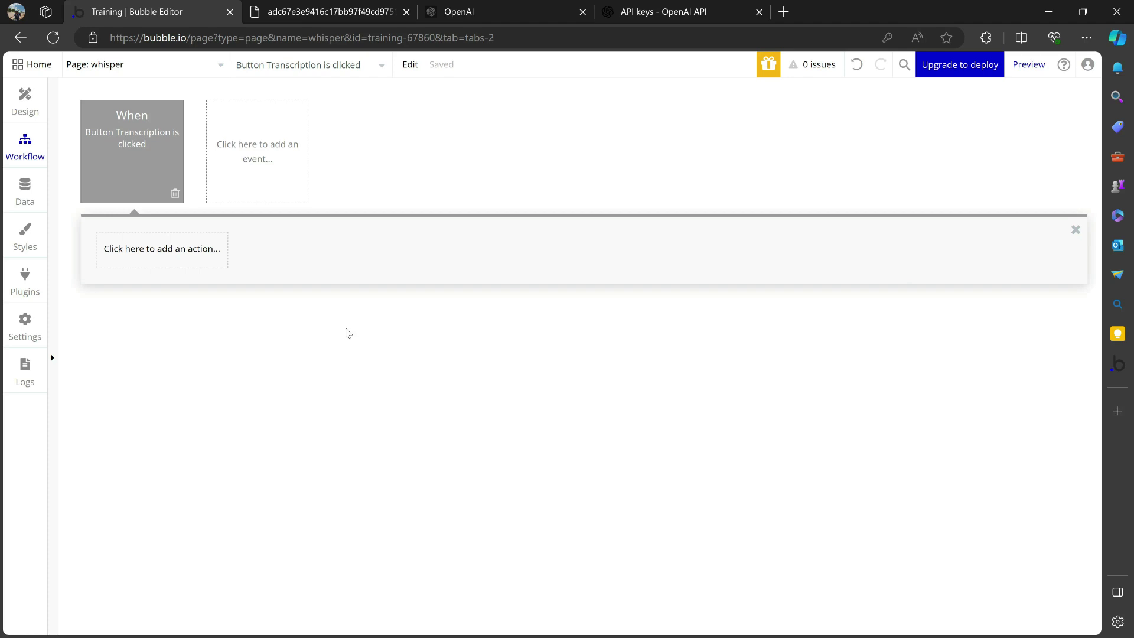
pyautogui.click(139, 255)
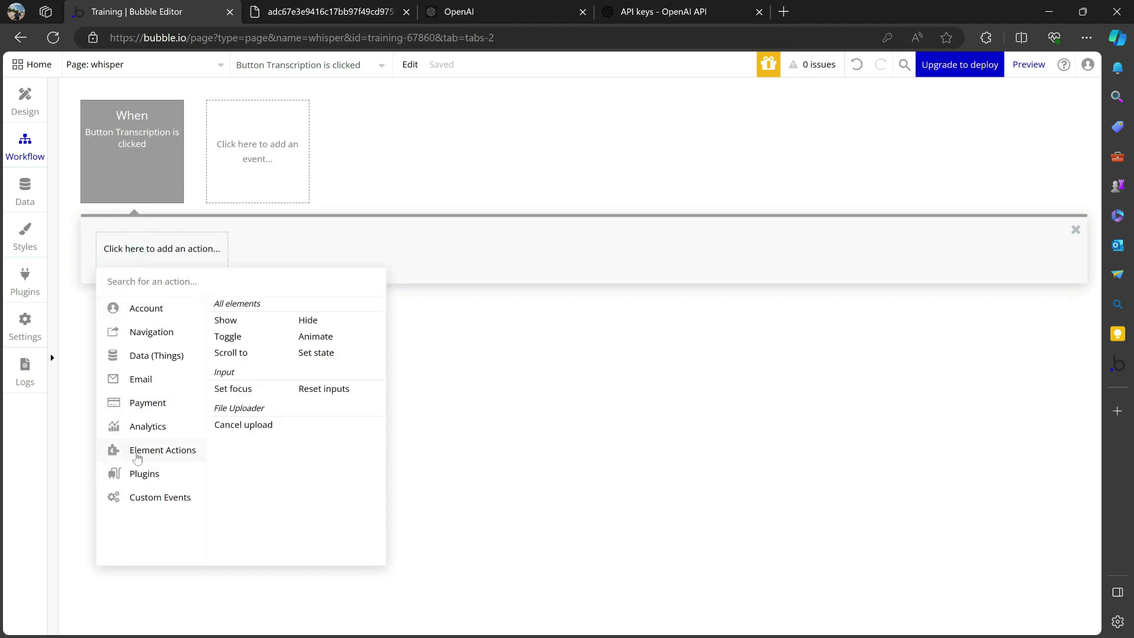
pyautogui.moveTo(146, 482)
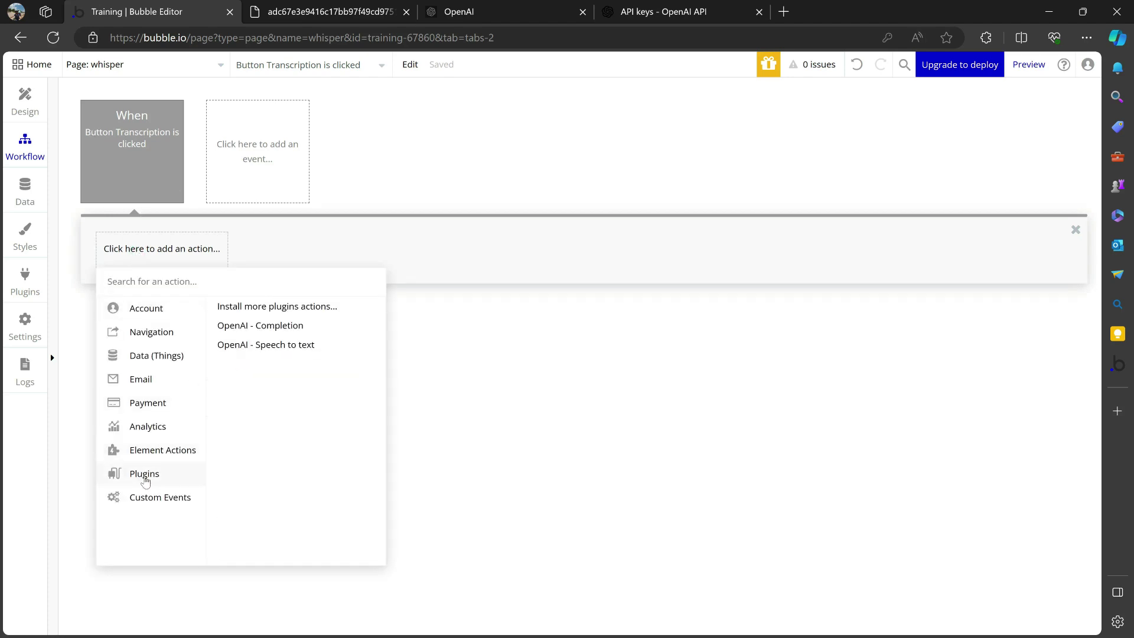
pyautogui.click(277, 346)
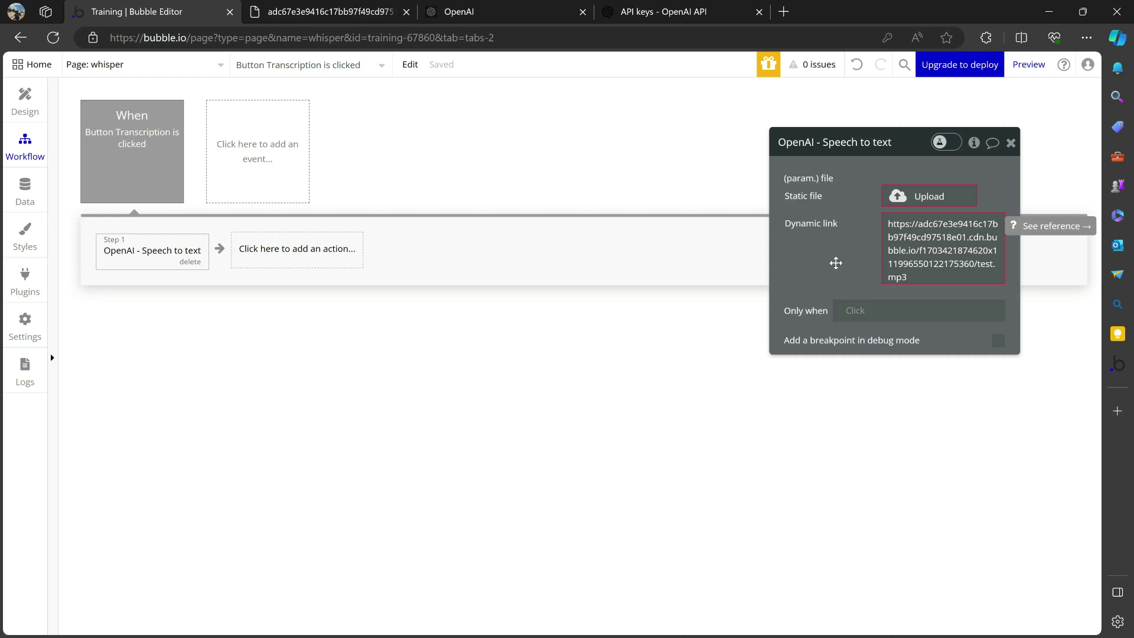
# Step: Replace the Speech to text action's dynamic file link with FileUploader A's value's URL and close its properties
pyautogui.click(971, 238)
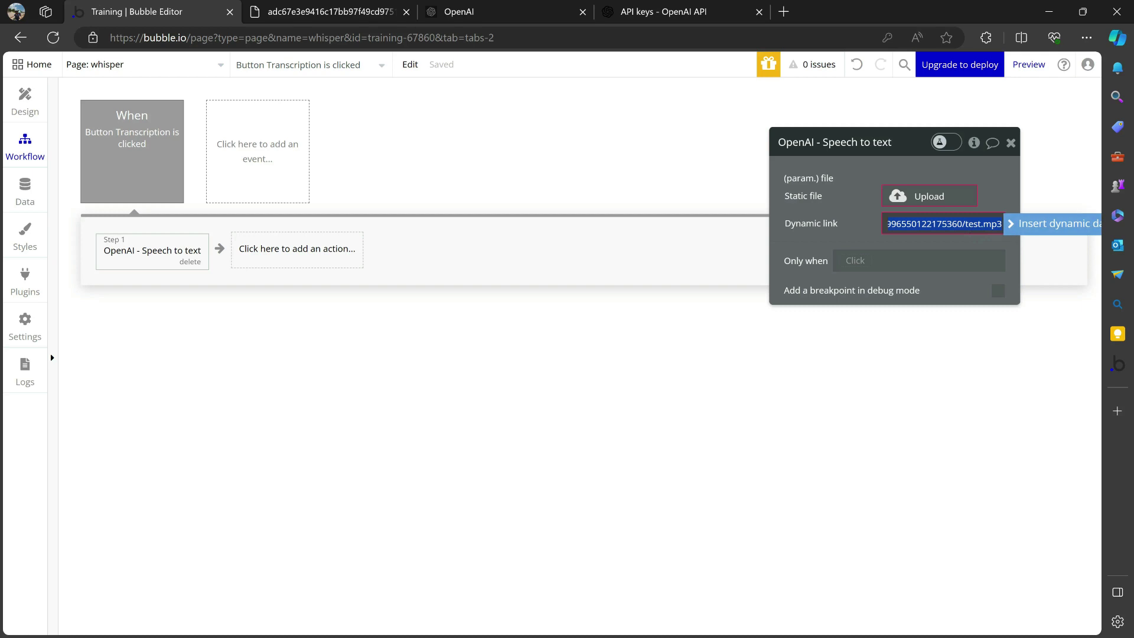
pyautogui.click(1012, 225)
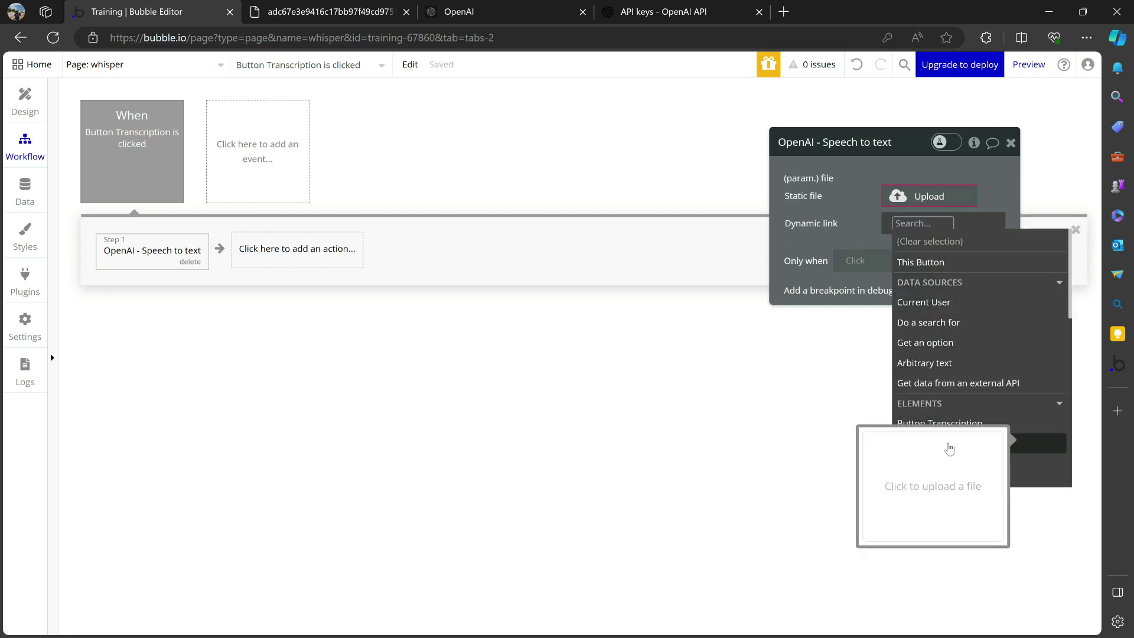
pyautogui.click(1050, 447)
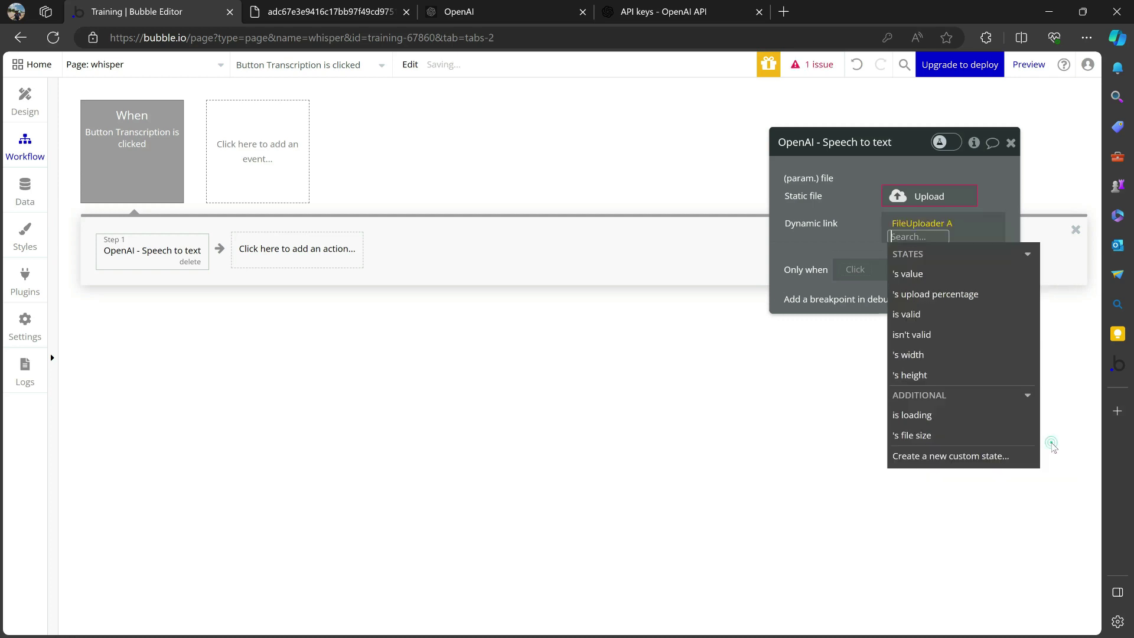
pyautogui.click(933, 283)
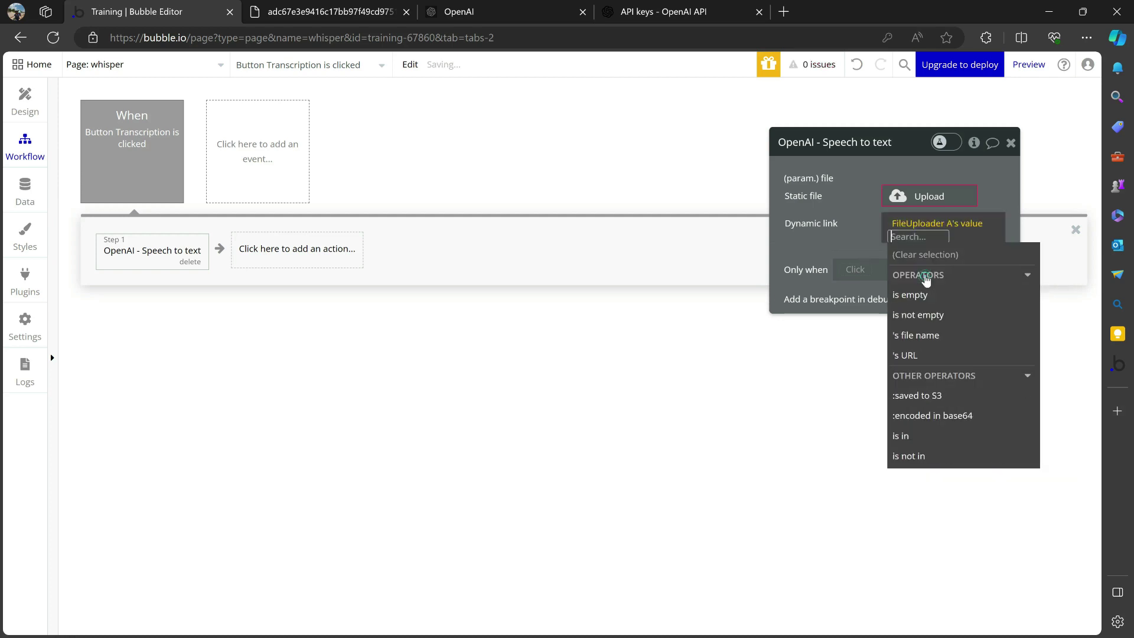
pyautogui.click(909, 356)
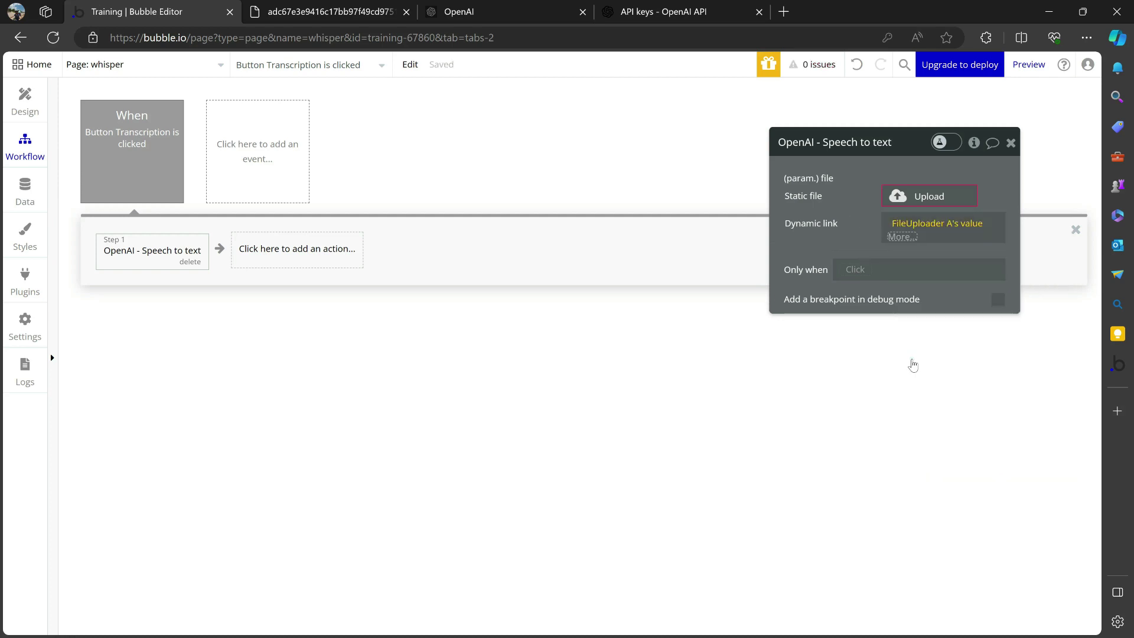
pyautogui.click(846, 250)
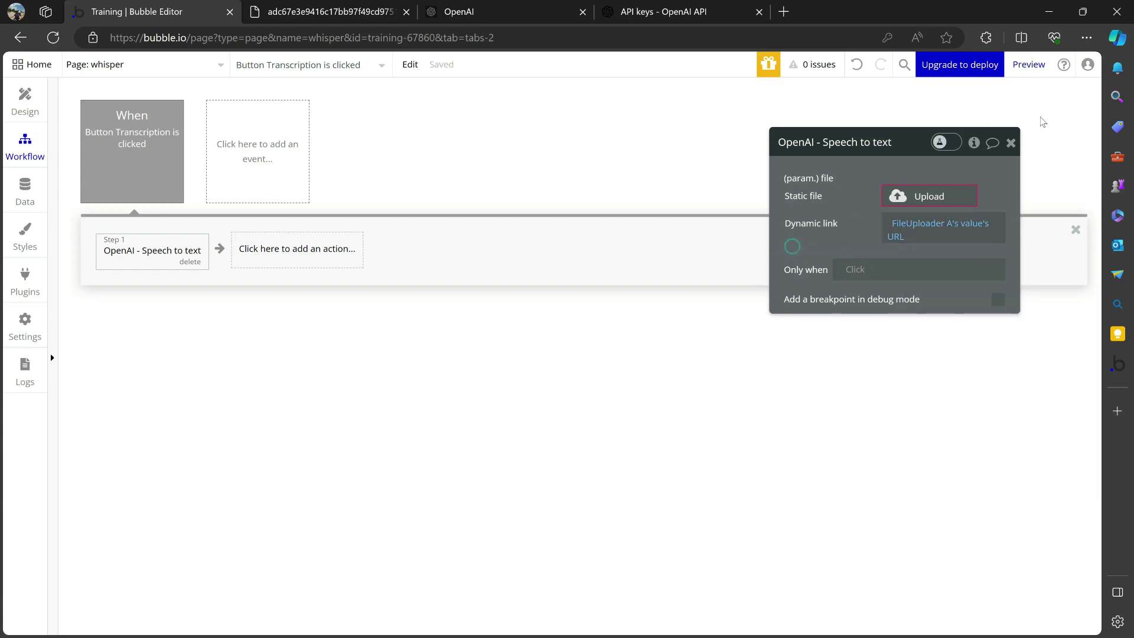
pyautogui.click(1009, 143)
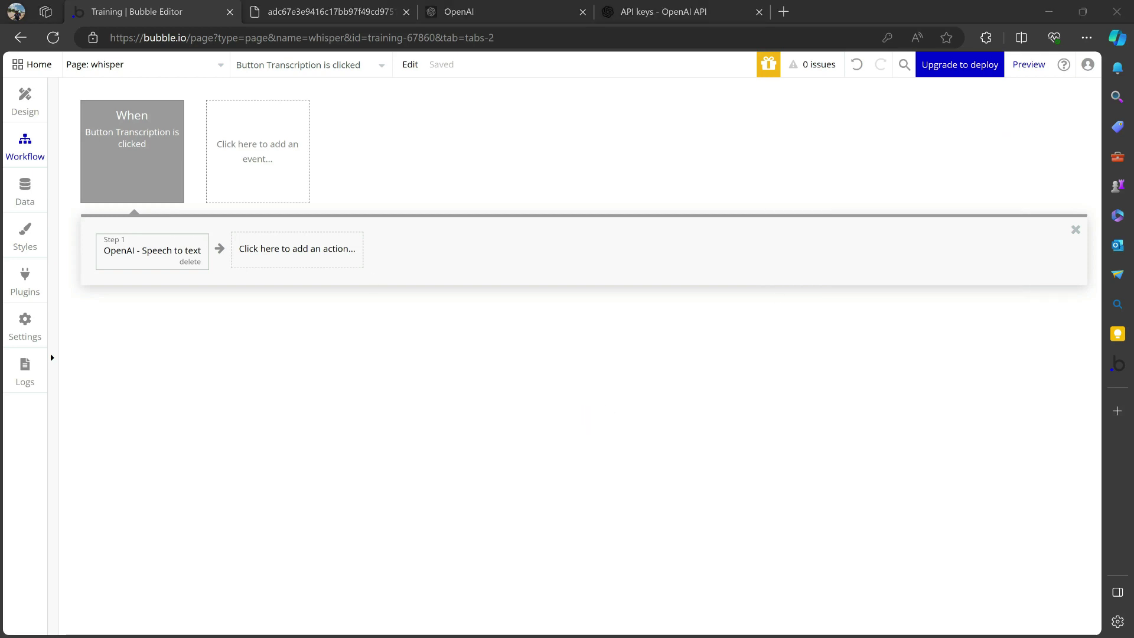
# Step: Add a Set state of an element action as the workflow's second step, with the whisper page as its element
pyautogui.click(261, 253)
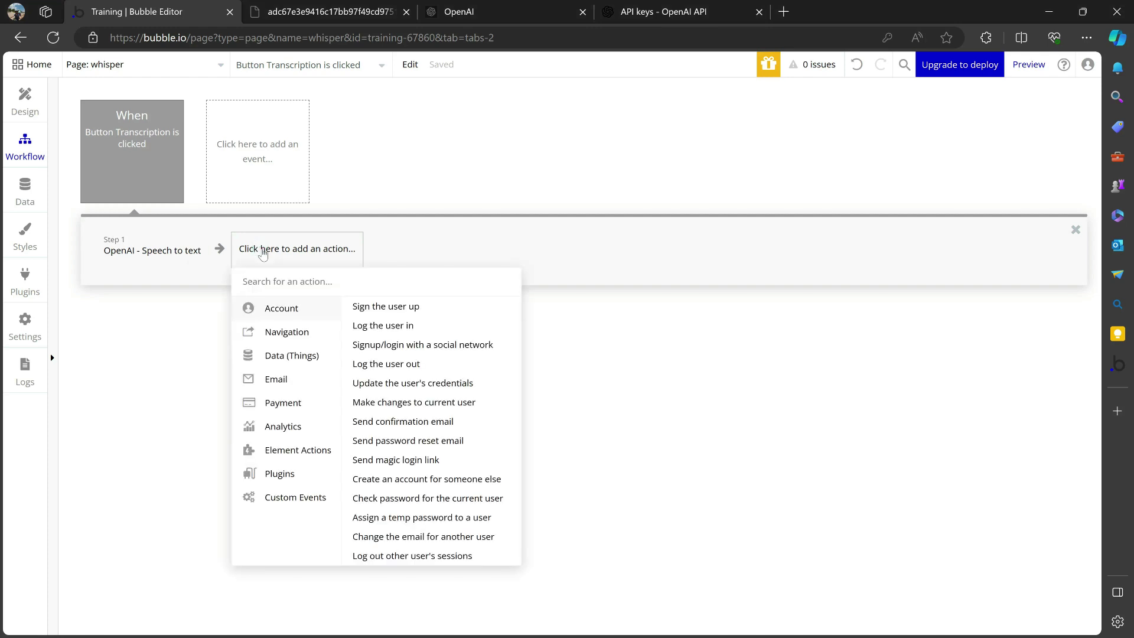
pyautogui.write('set')
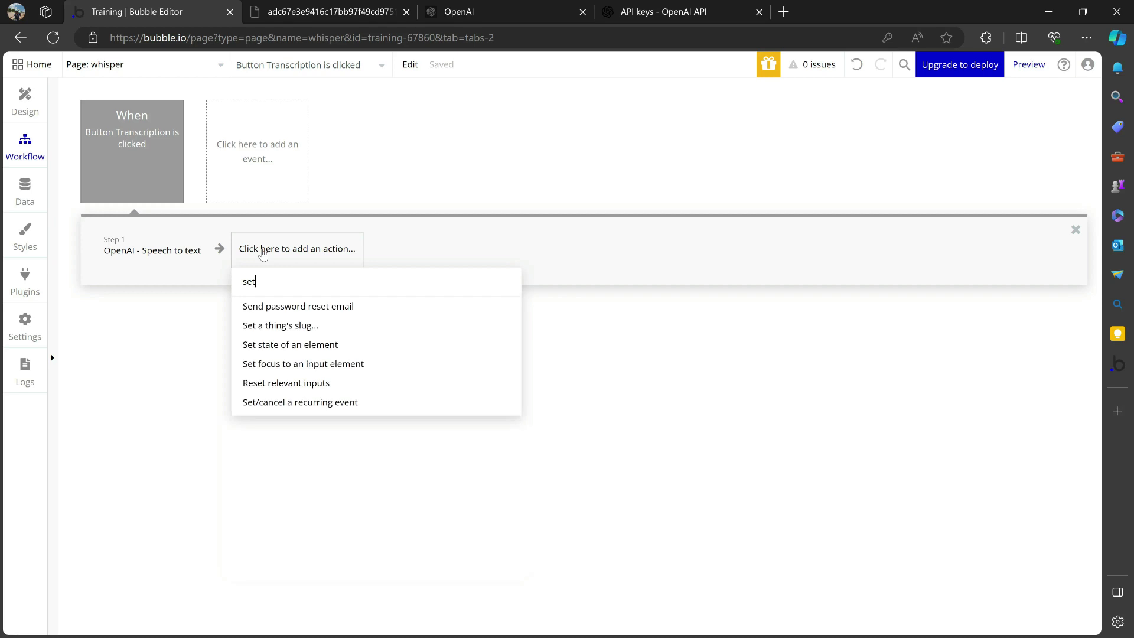
pyautogui.click(308, 348)
pyautogui.click(926, 177)
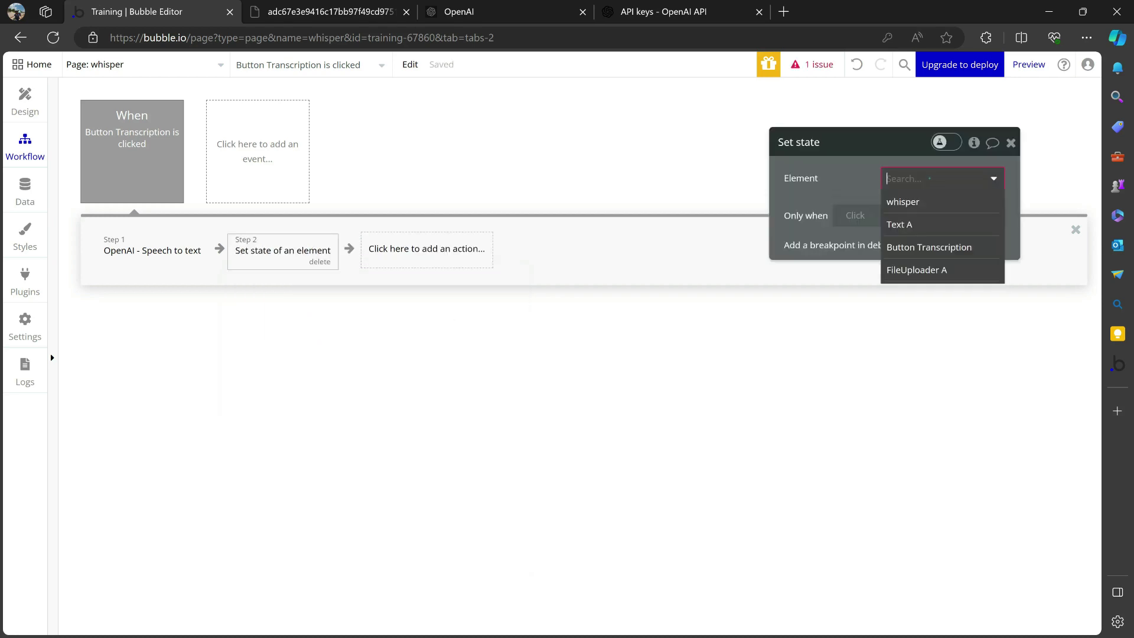
pyautogui.click(918, 204)
# Step: Create a new custom state on whisper named transcription with the type text
pyautogui.click(939, 214)
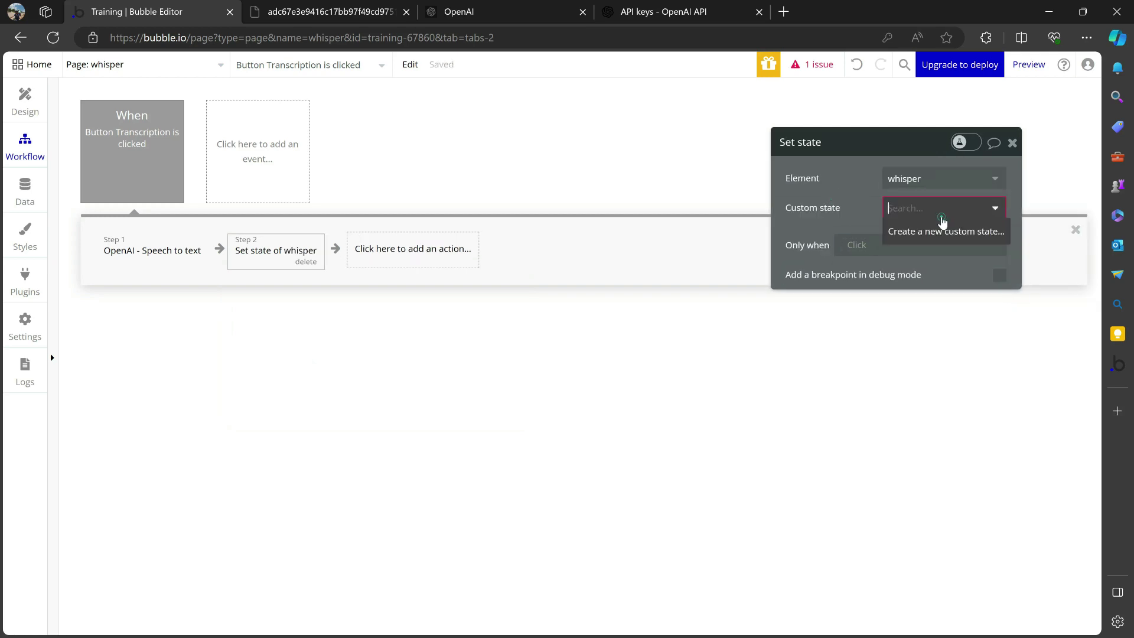
pyautogui.click(934, 232)
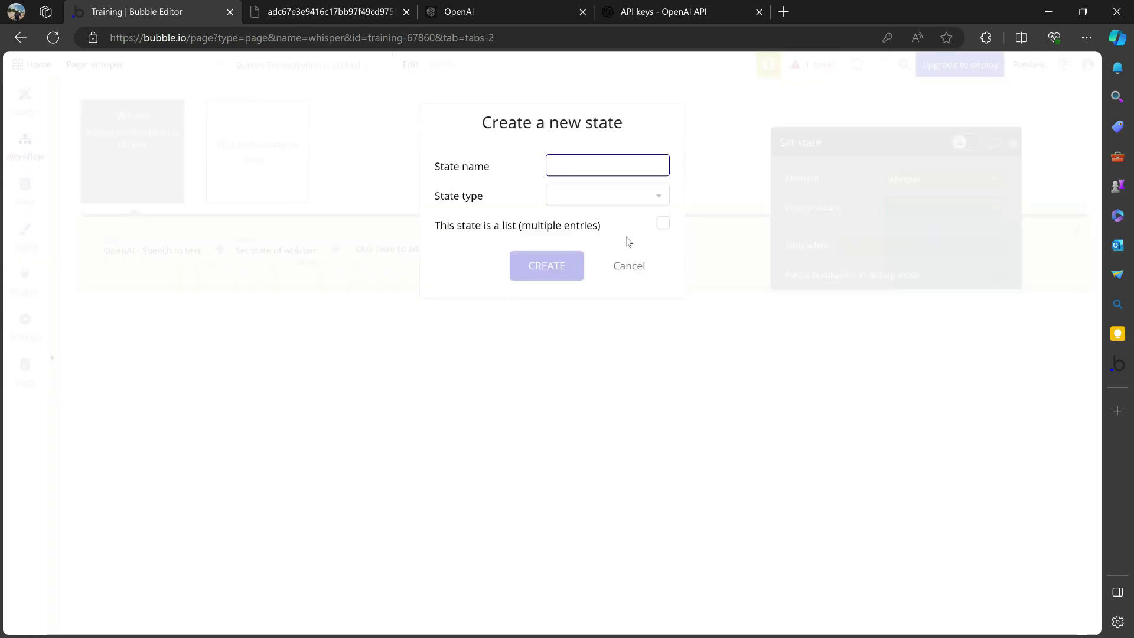
pyautogui.write('trascri')
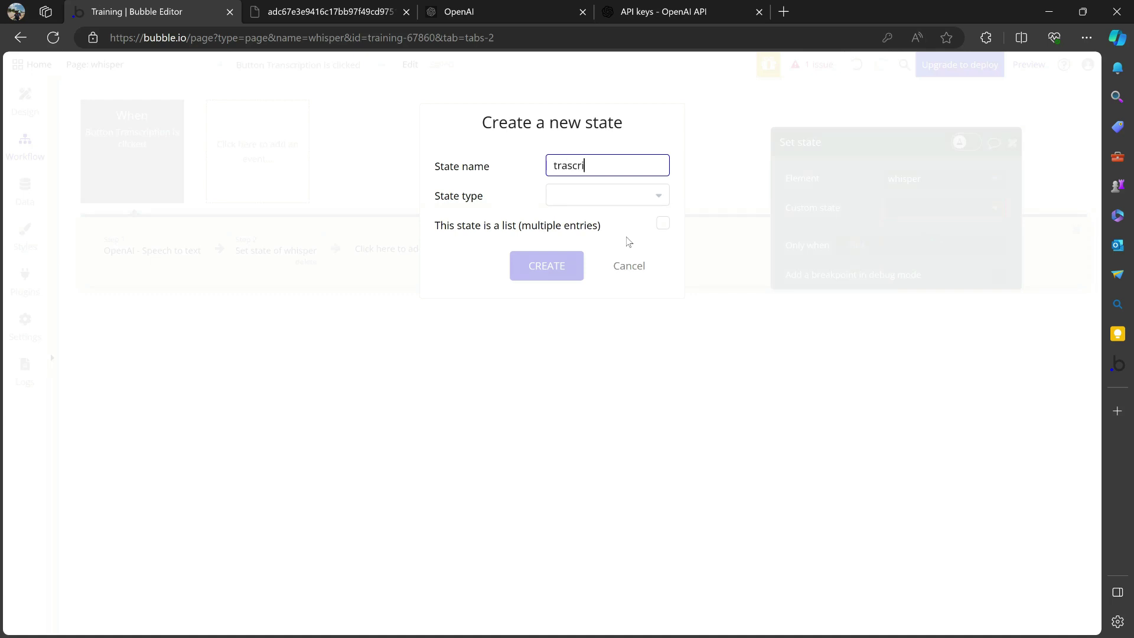
pyautogui.write('ption')
pyautogui.press('Left')
pyautogui.press('Left')
pyautogui.press('Left')
pyautogui.press('Left')
pyautogui.press('Left')
pyautogui.press('Left')
pyautogui.press('Left')
pyautogui.press('Left')
pyautogui.press('Left')
pyautogui.write('n')
pyautogui.click(608, 198)
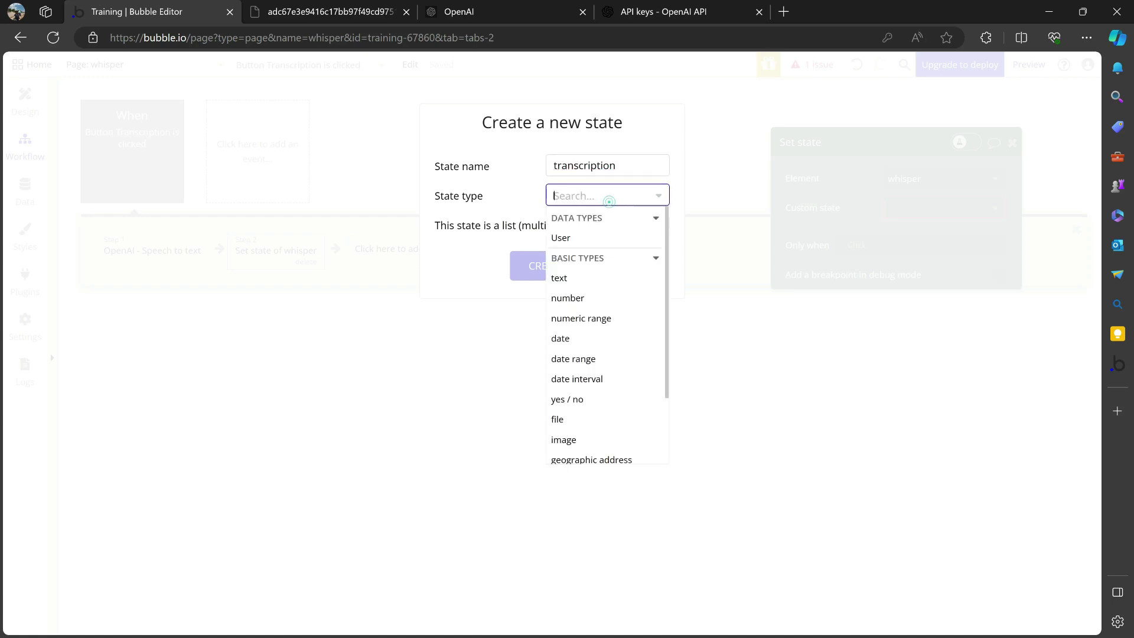
pyautogui.click(567, 282)
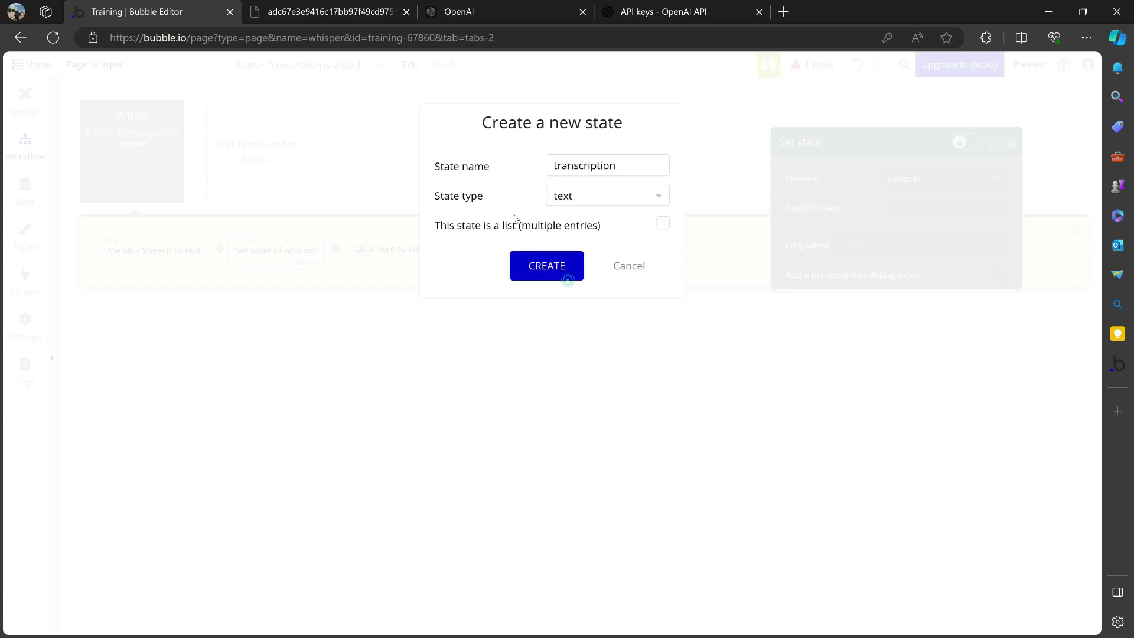
pyautogui.click(548, 268)
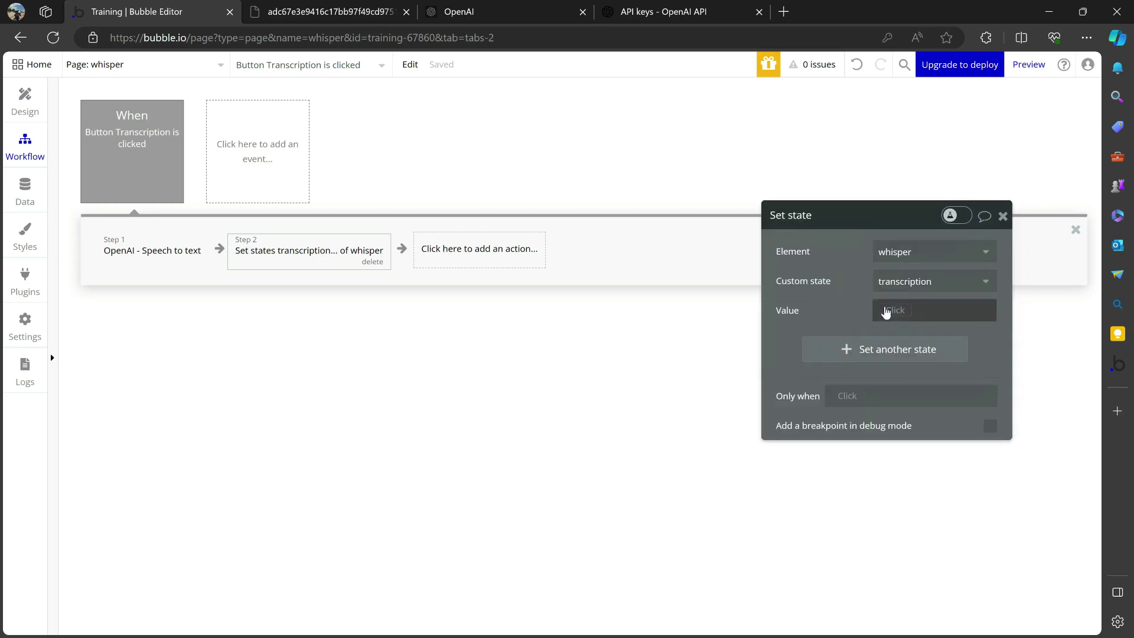
# Step: Set the transcription state's value to the result of step 1 (OpenAI - Speech to text)'s text and close the action's properties
pyautogui.click(896, 316)
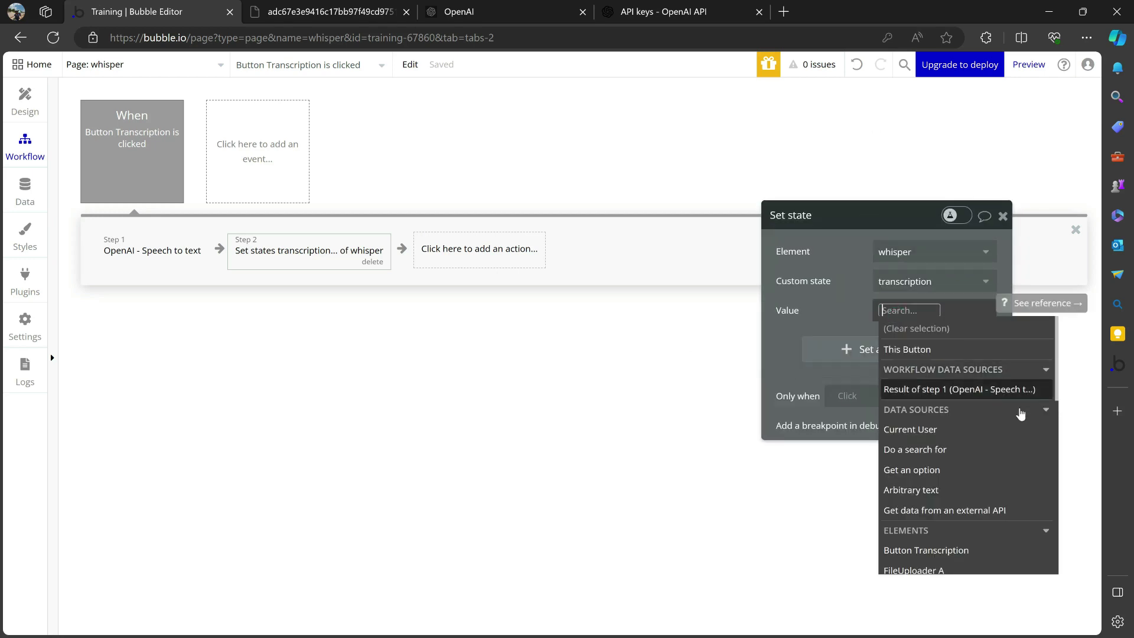
pyautogui.click(949, 390)
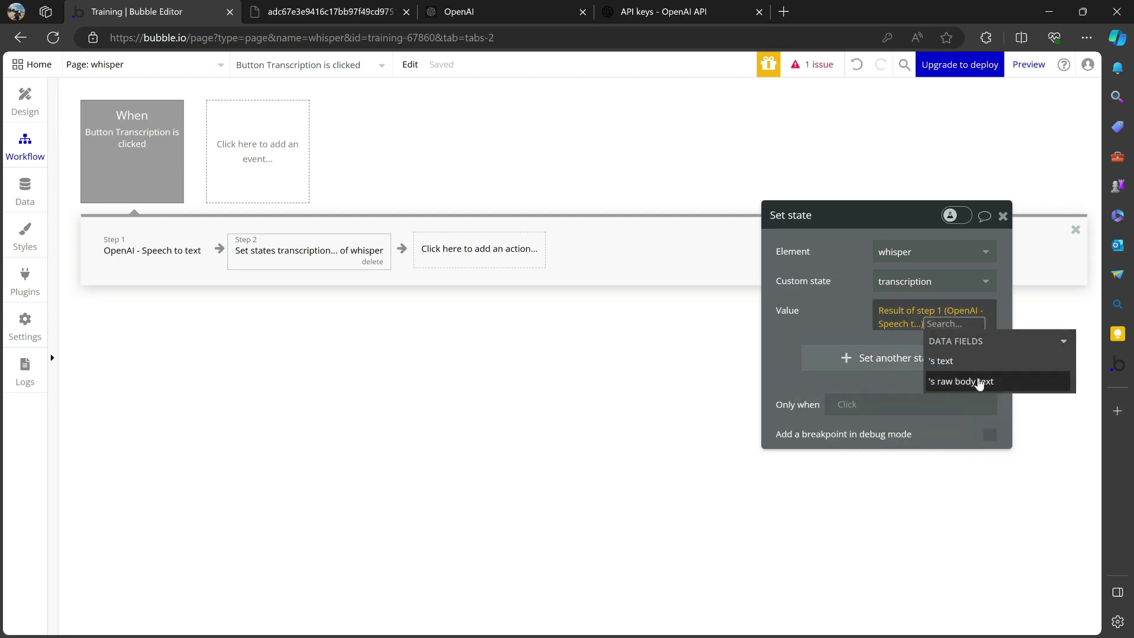
pyautogui.click(969, 361)
pyautogui.click(777, 345)
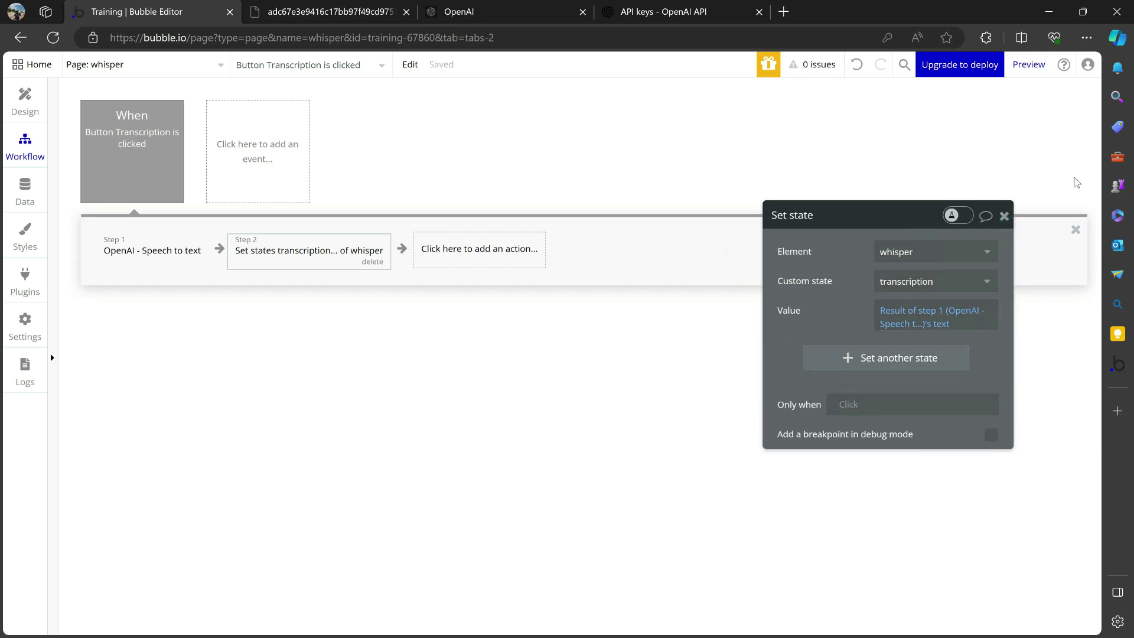
pyautogui.click(1004, 216)
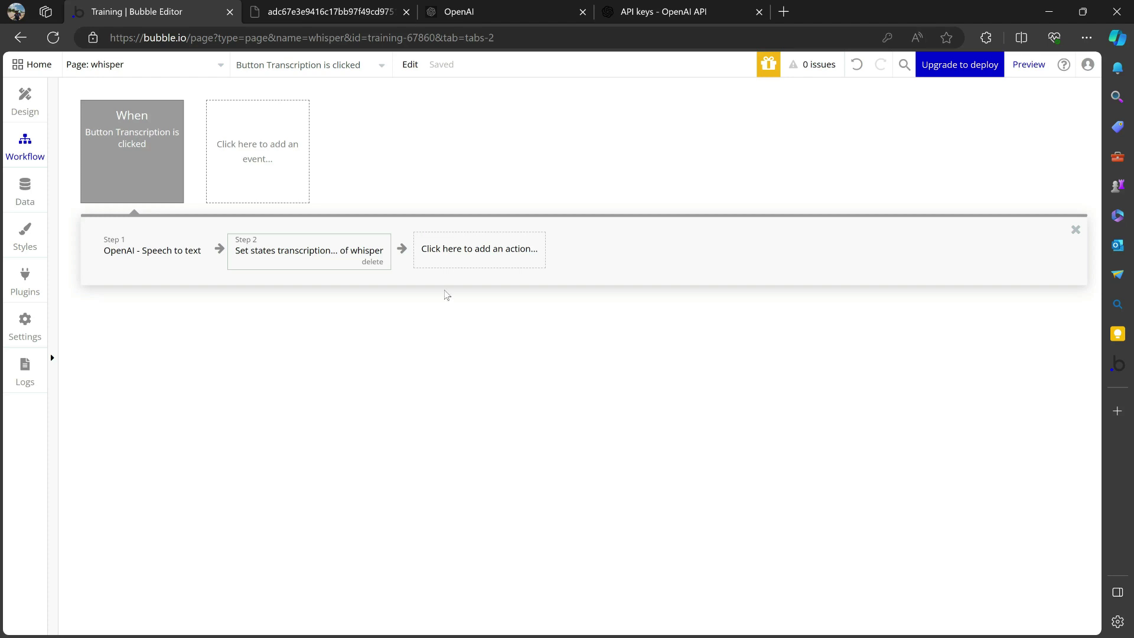
# Step: Back in the page design, replace the placeholder content of Text A with the dynamic value whisper's transcription and close its properties
pyautogui.click(19, 107)
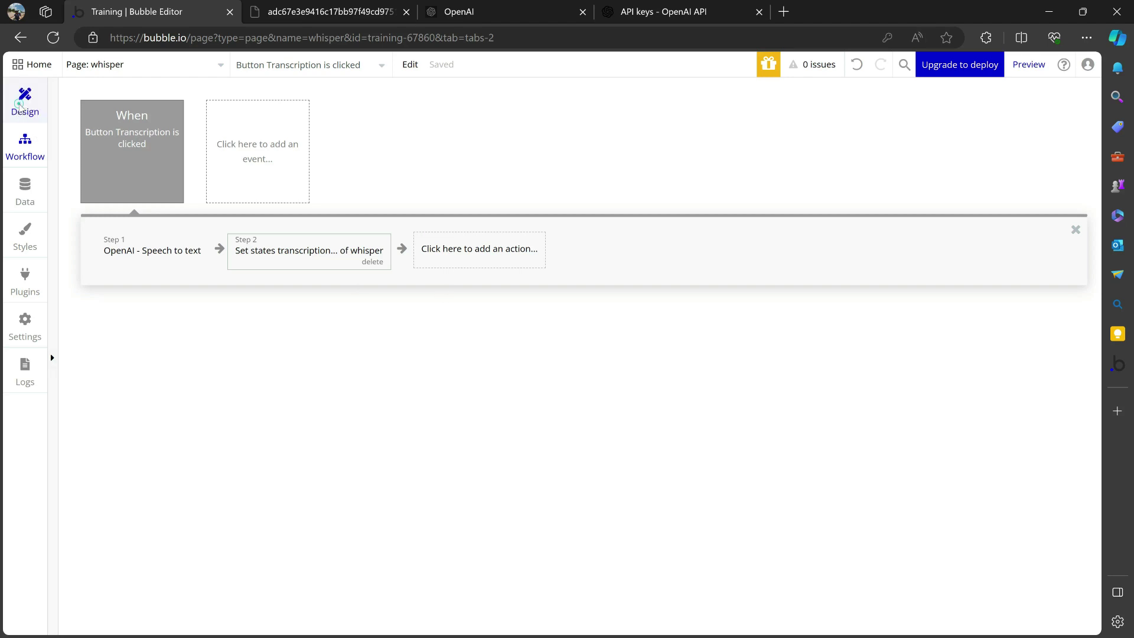
pyautogui.click(730, 274)
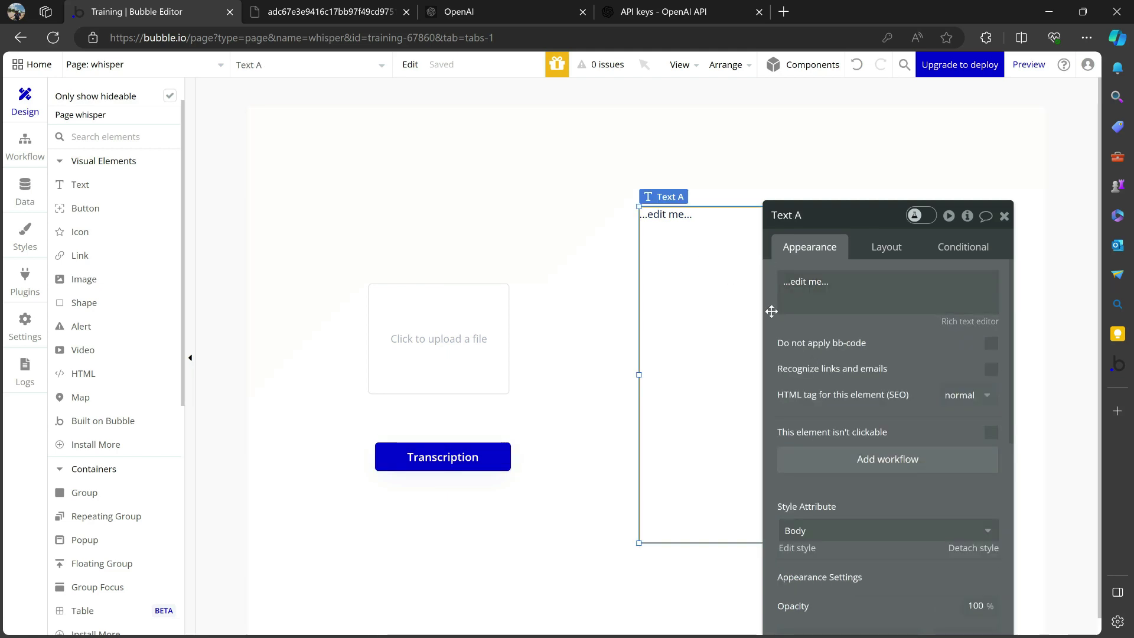
pyautogui.click(827, 290)
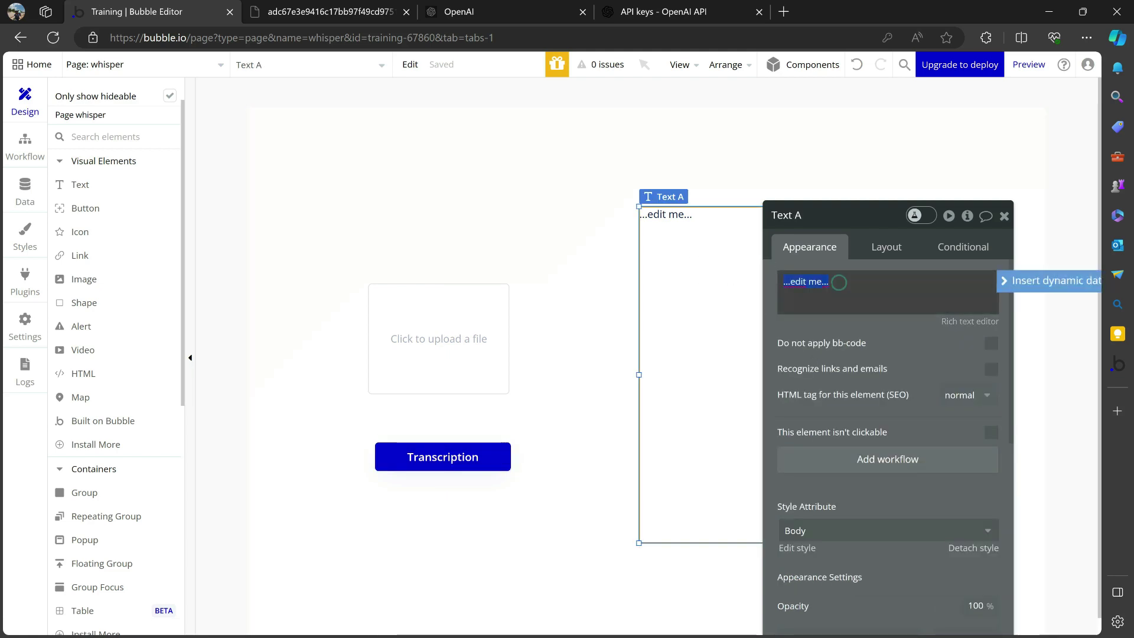
pyautogui.press('BackSpace')
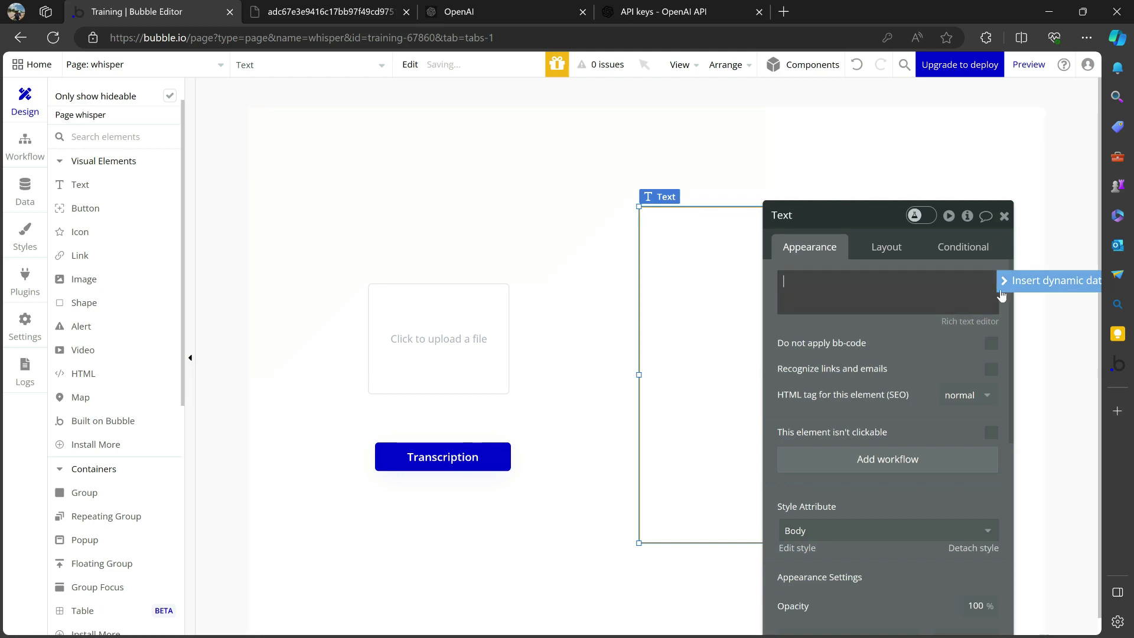
pyautogui.click(1003, 280)
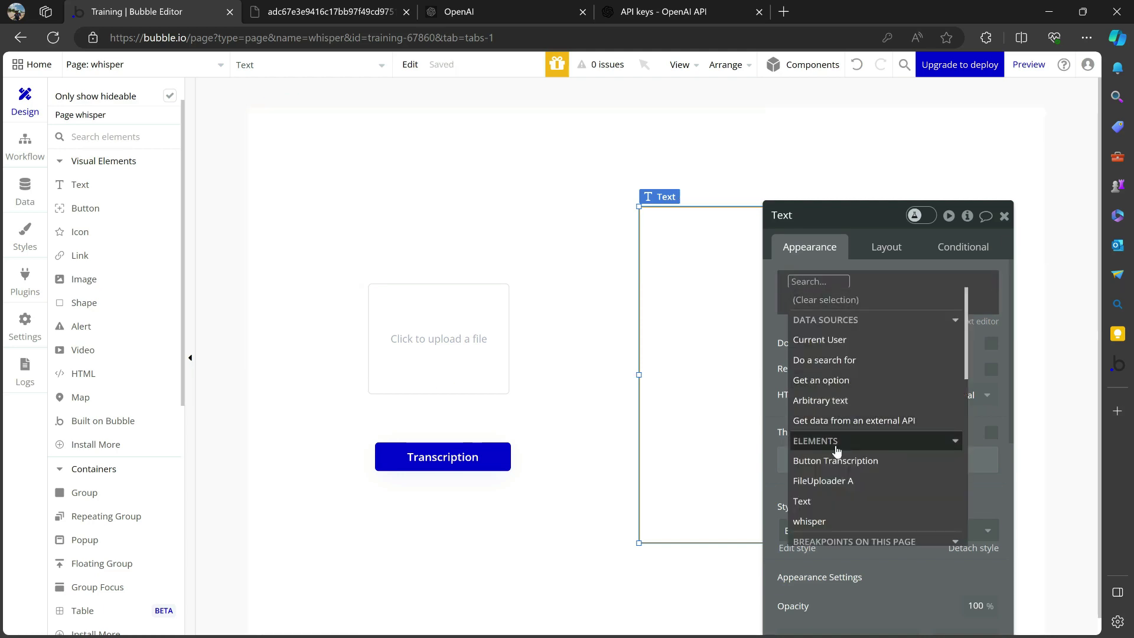
pyautogui.click(829, 522)
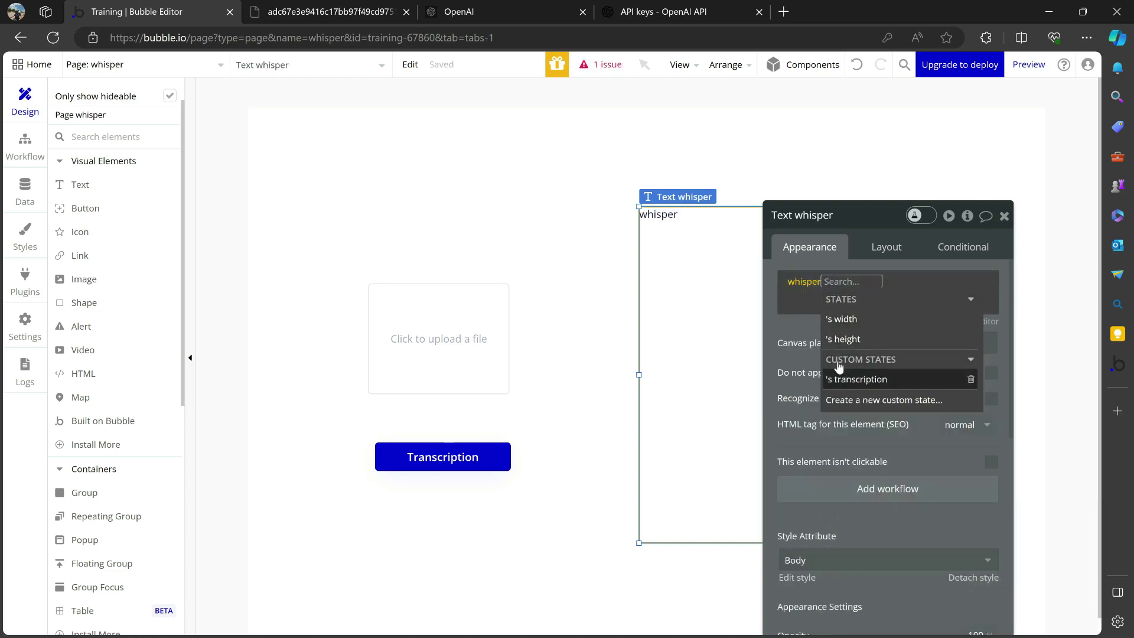
pyautogui.click(858, 380)
pyautogui.click(801, 325)
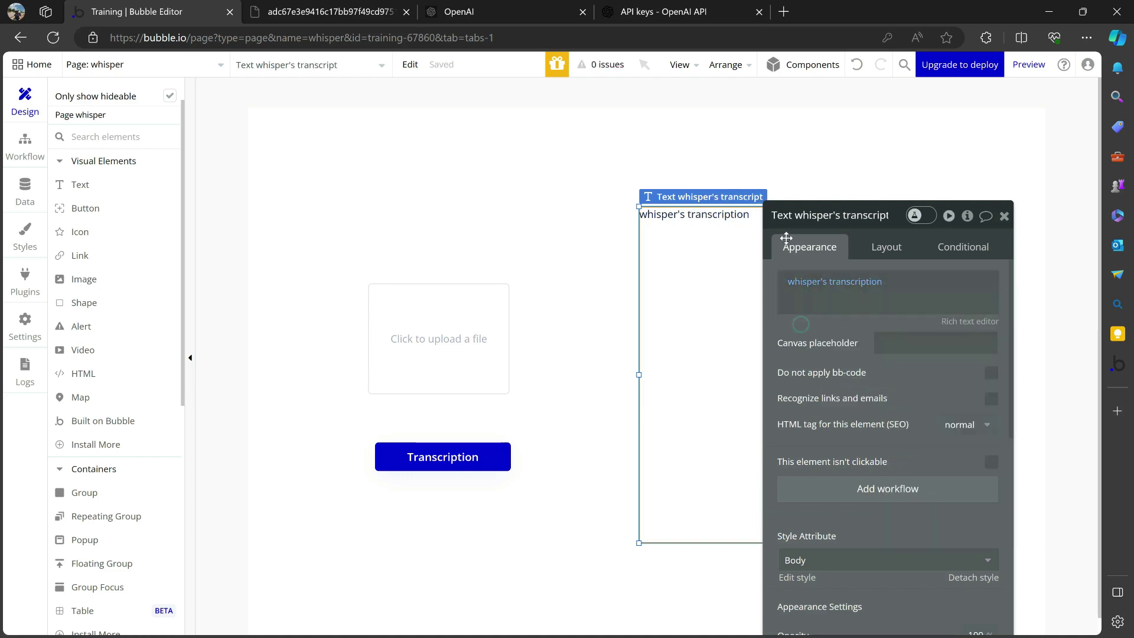
pyautogui.click(1005, 219)
pyautogui.click(1090, 277)
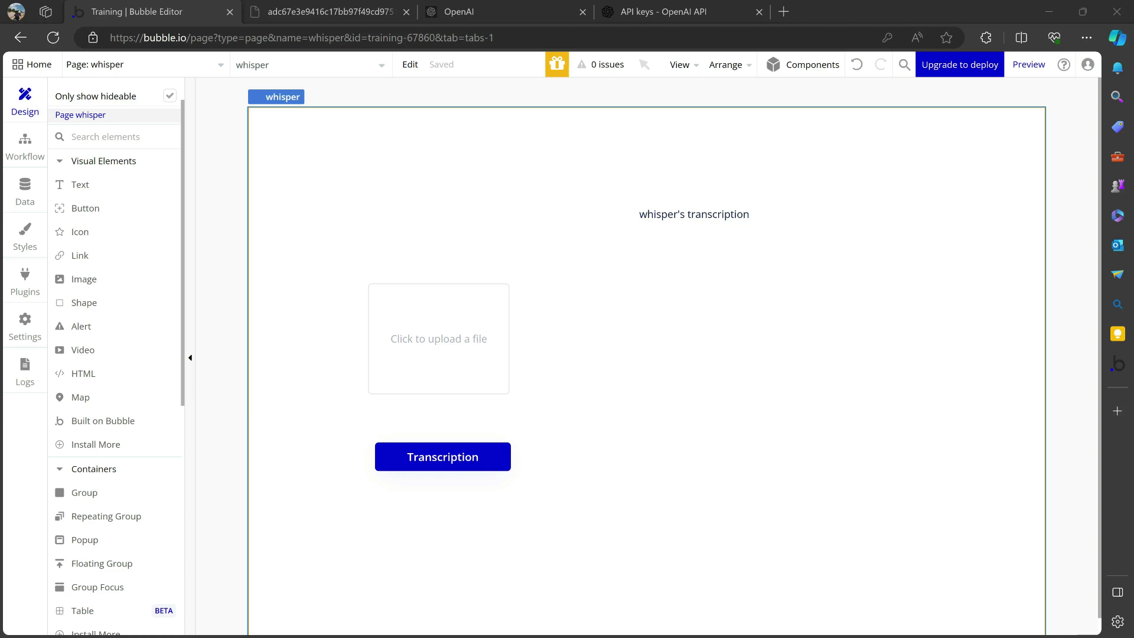
# Step: Preview the page, upload test2.mp3, run the transcription and examine the returned text
pyautogui.click(1013, 76)
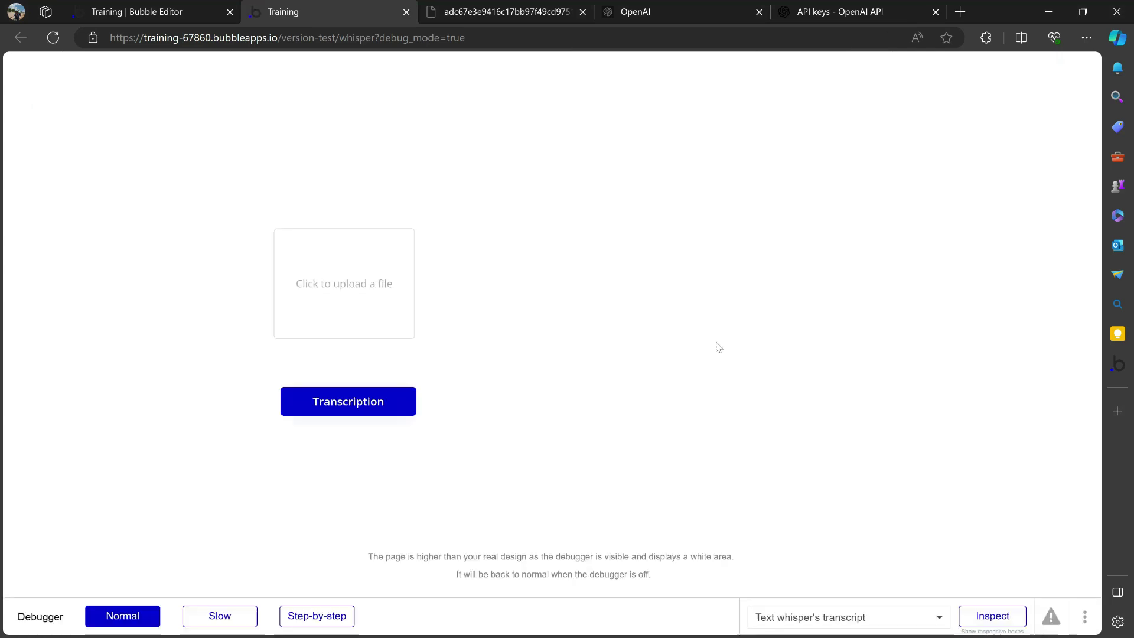
pyautogui.click(323, 284)
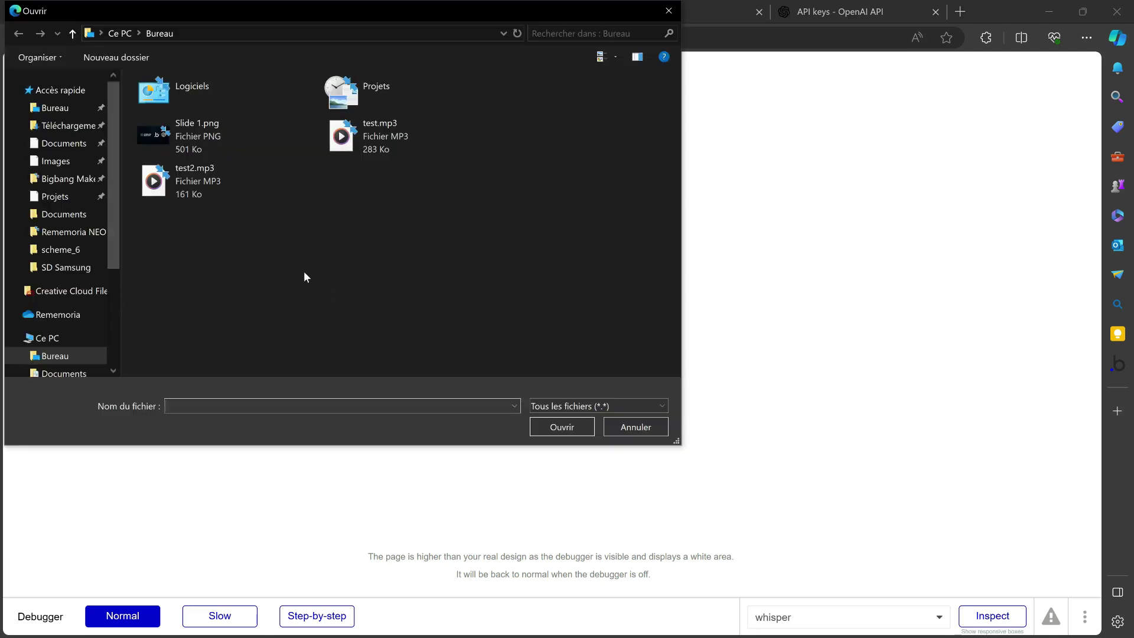
pyautogui.doubleClick(200, 177)
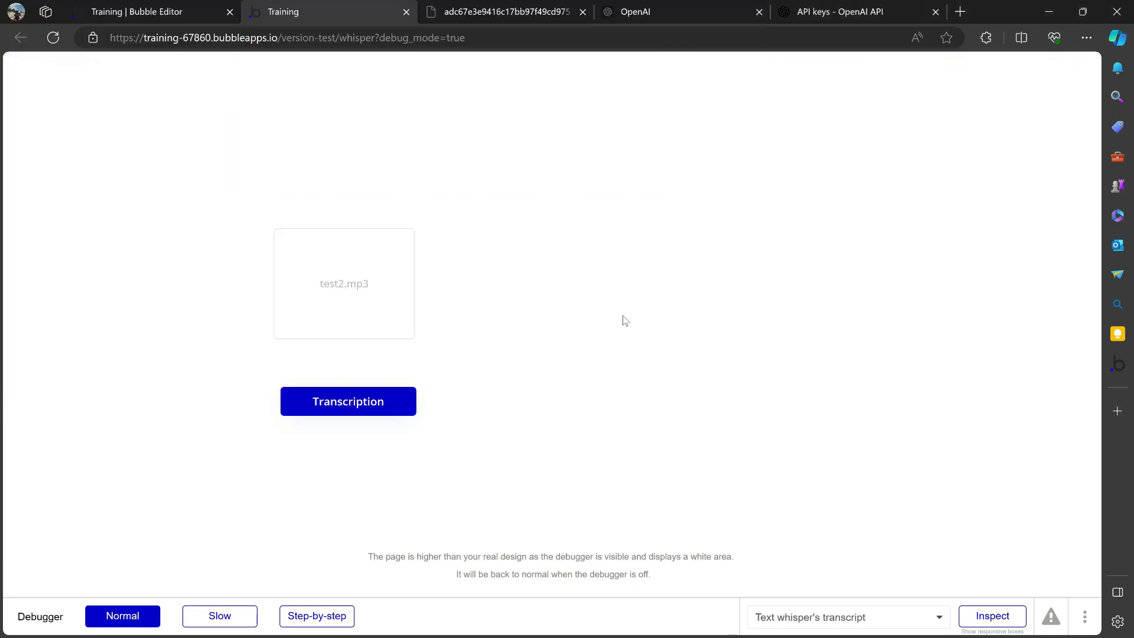
pyautogui.click(346, 399)
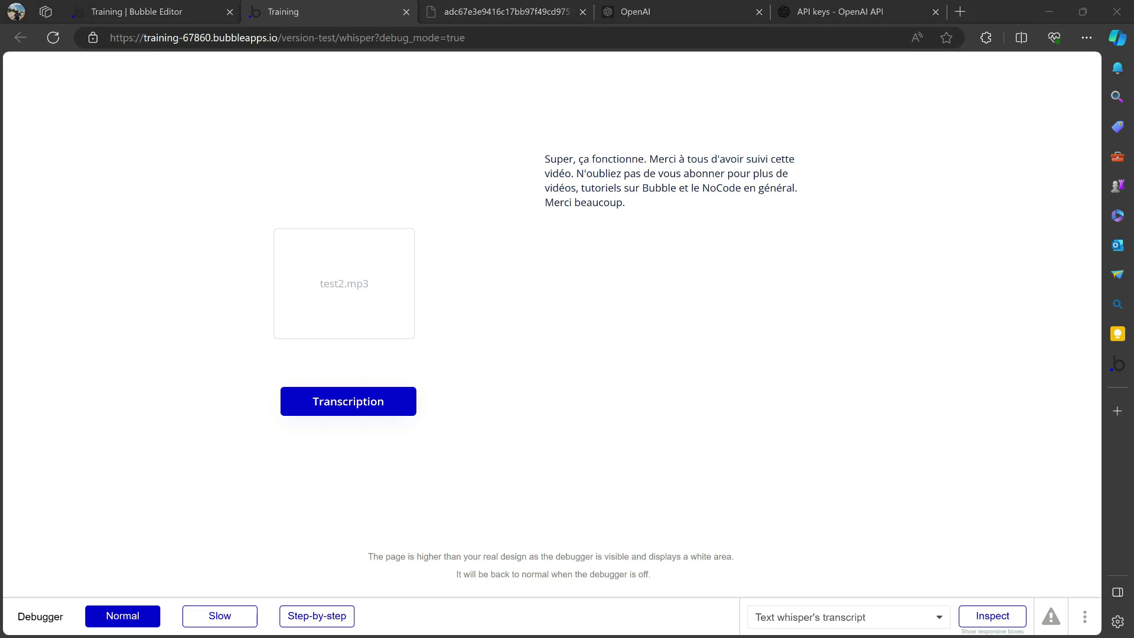
pyautogui.moveTo(542, 157); pyautogui.dragTo(827, 316)
pyautogui.click(828, 311)
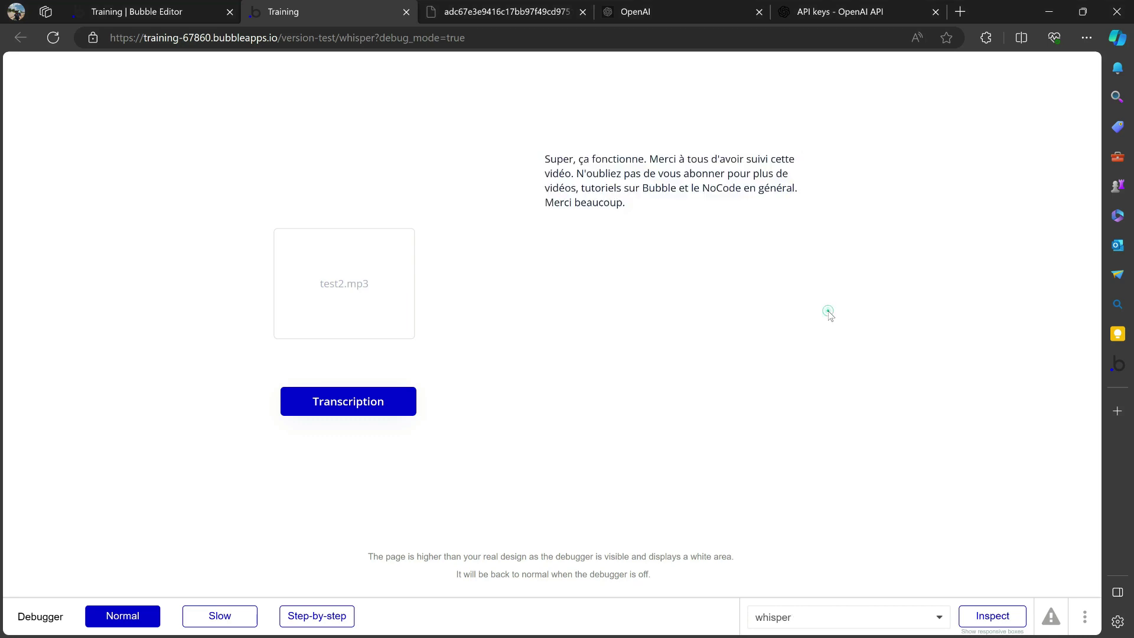